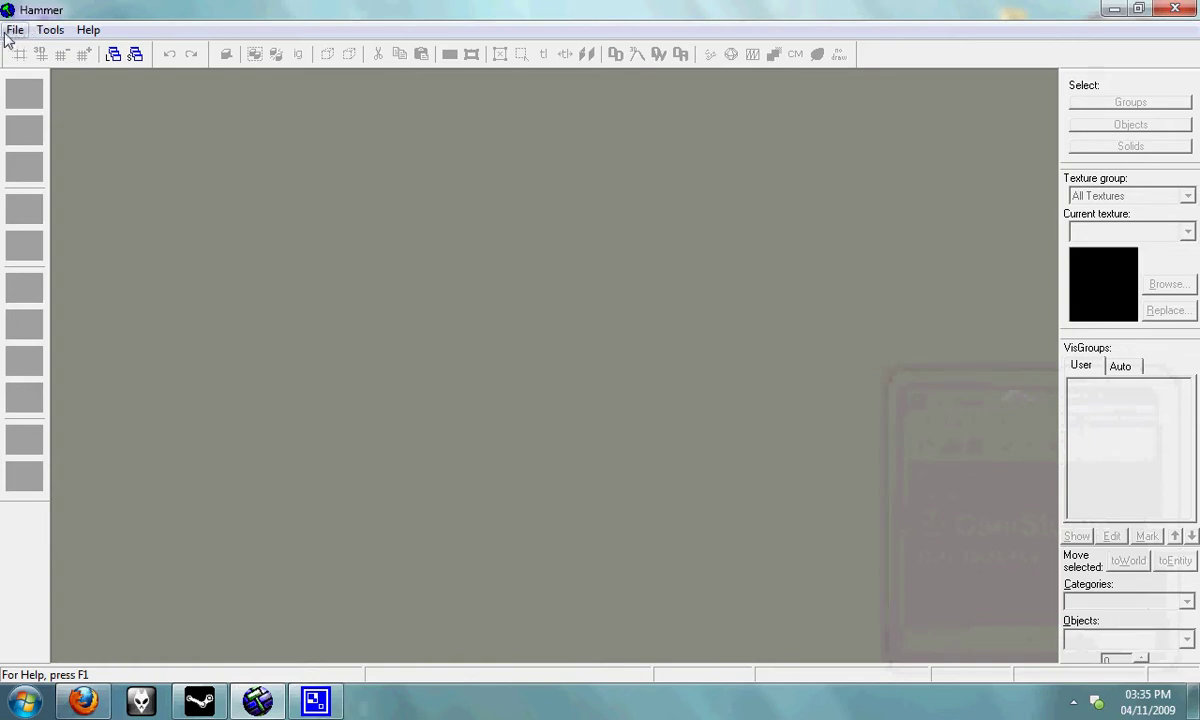
Switch to Firefox to view the Propper Hammer Modeling tutorial video page, and return to Hammer.
mouse_move(318, 700)
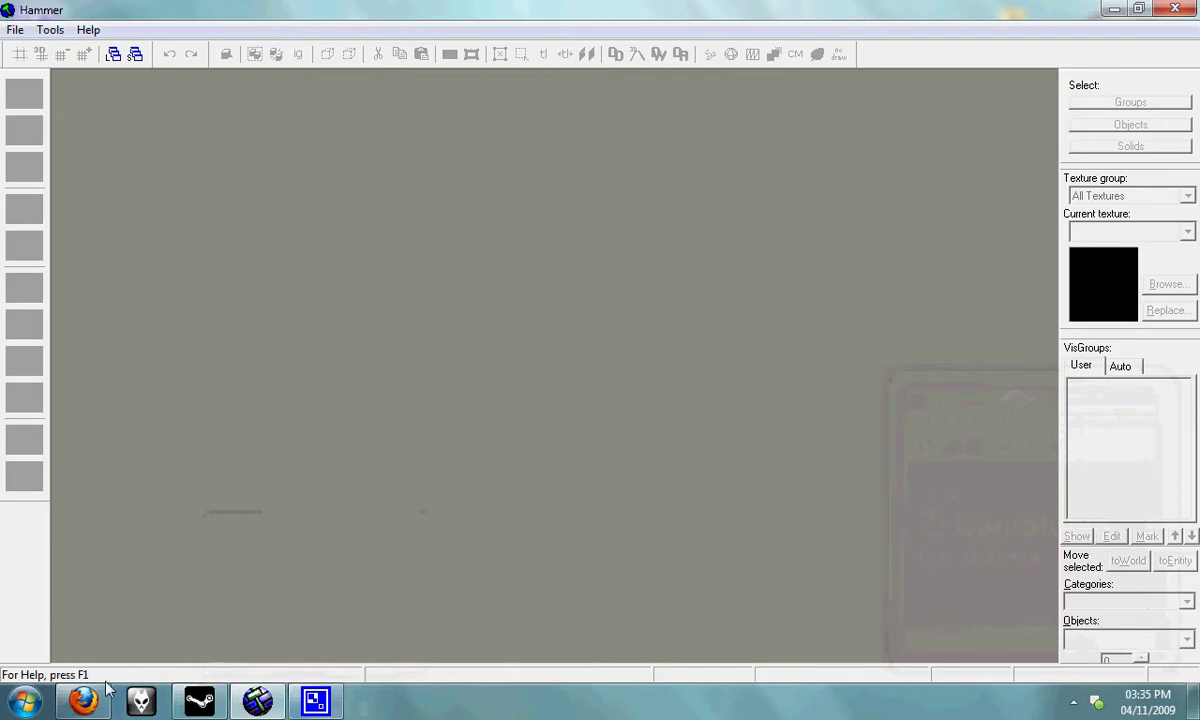
left_click(132, 660)
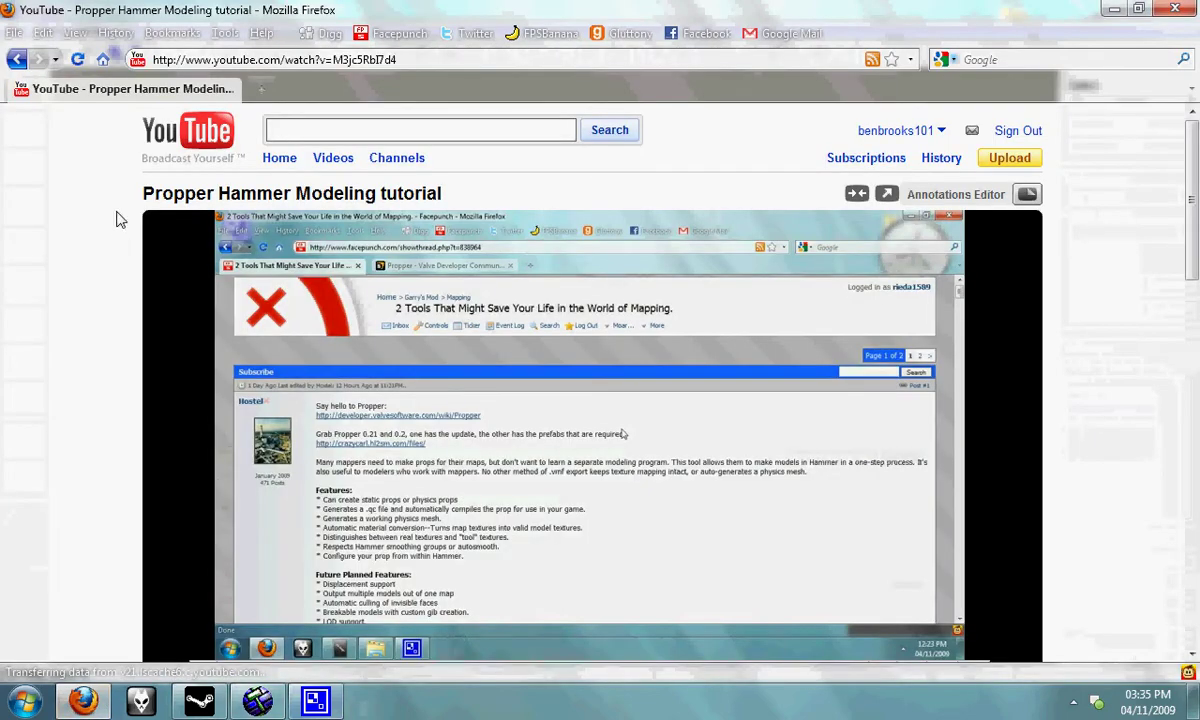
scroll(83, 385, "down", 2)
scroll(83, 396, "up", 2)
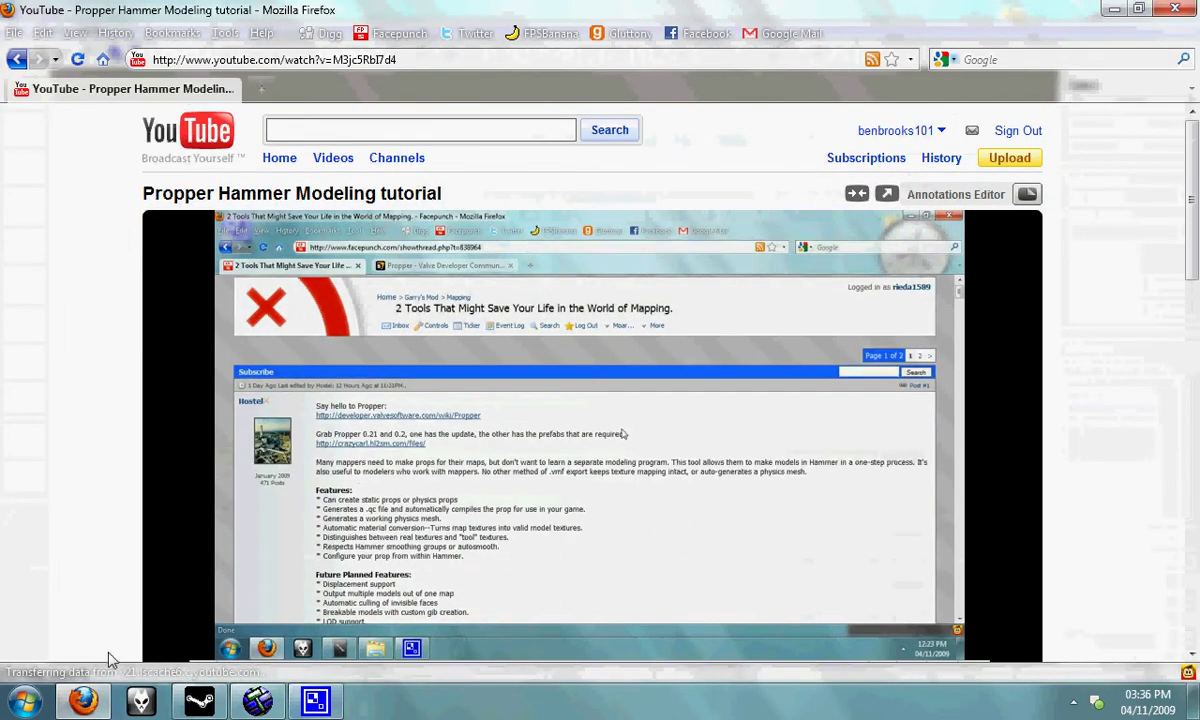
left_click(83, 700)
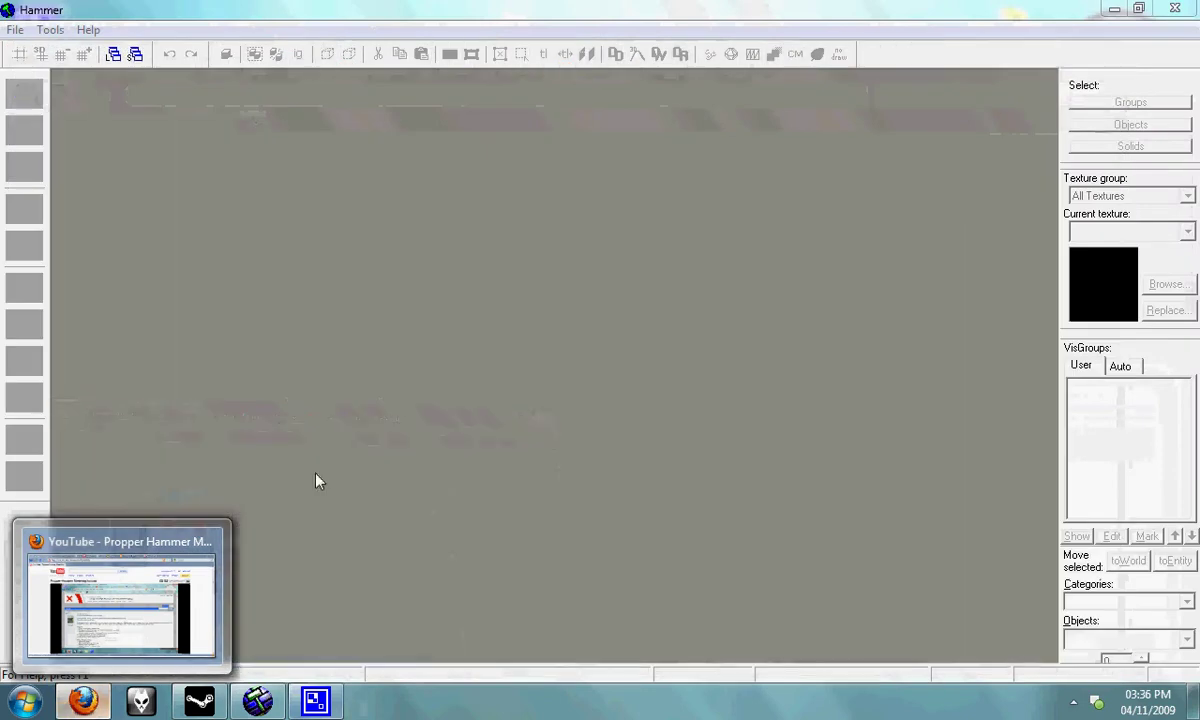
Create a new map and set the current texture to tools/toolsnodraw by filtering the textures for nodraw.
left_click(17, 30)
left_click(25, 55)
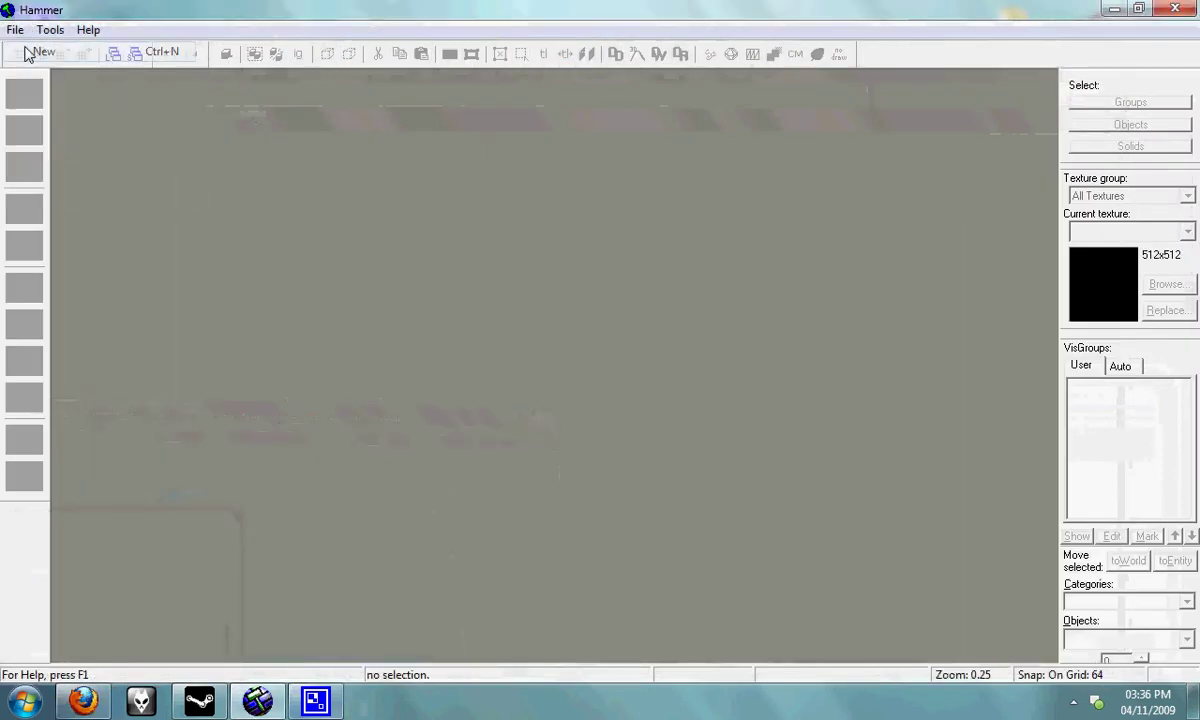
left_click(25, 245)
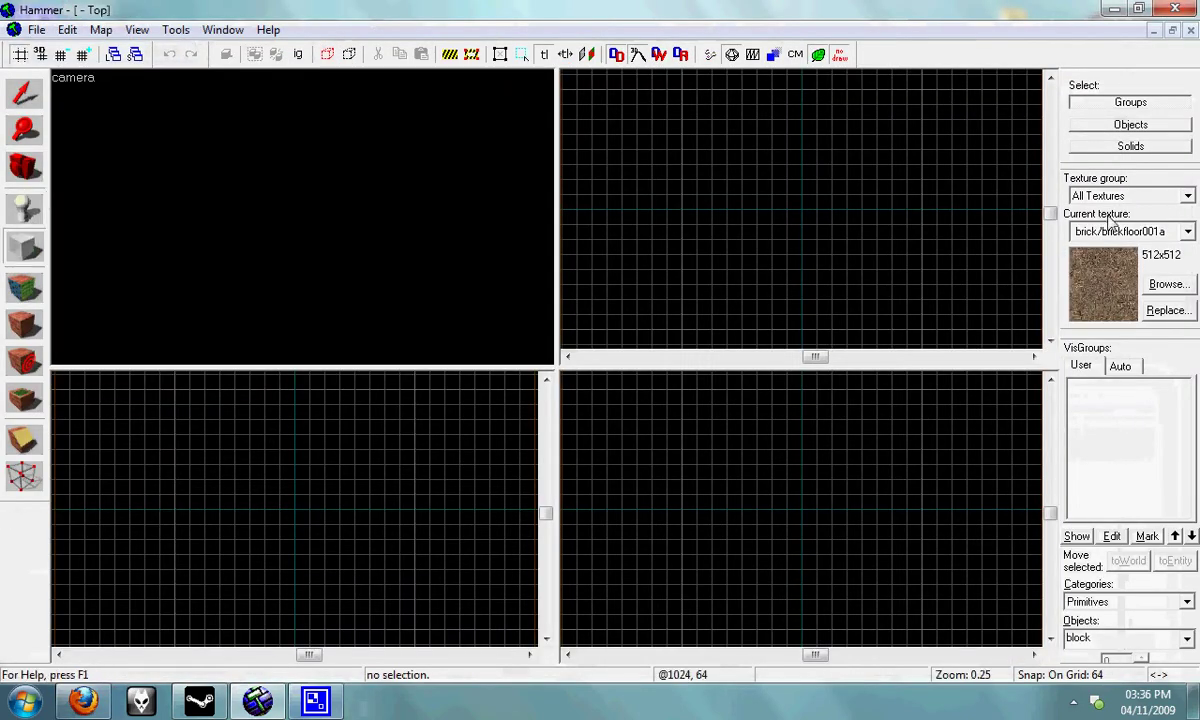
left_click(1160, 285)
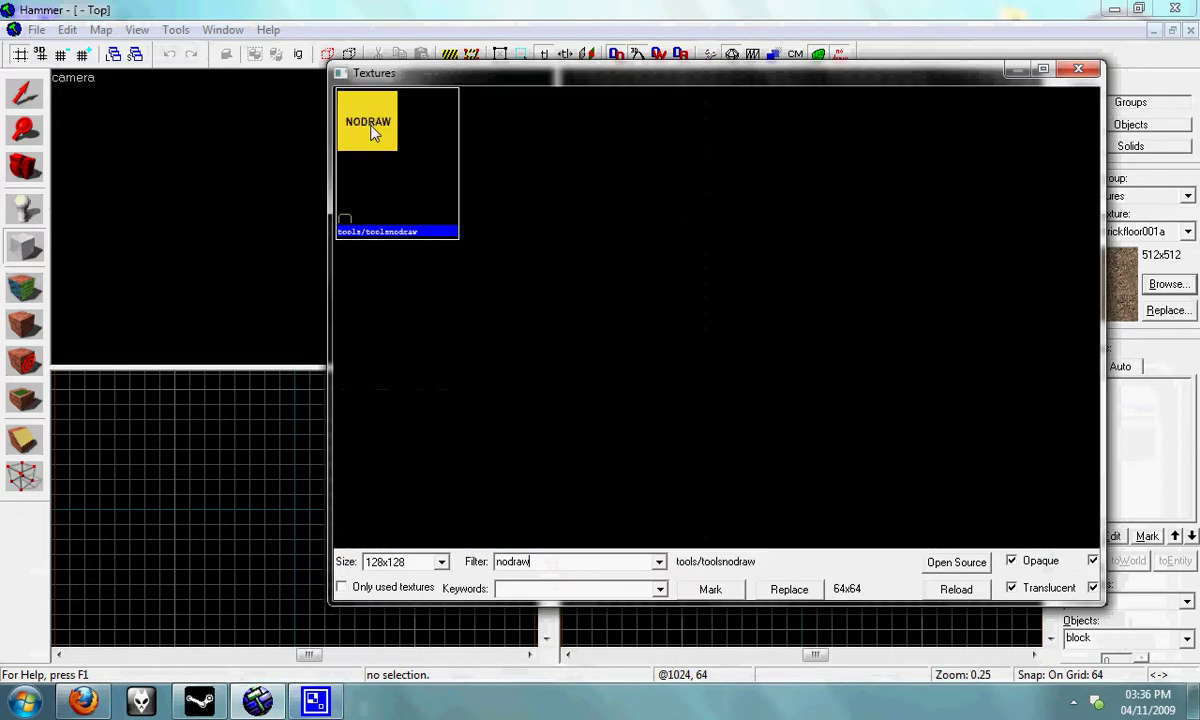
double_click(390, 148)
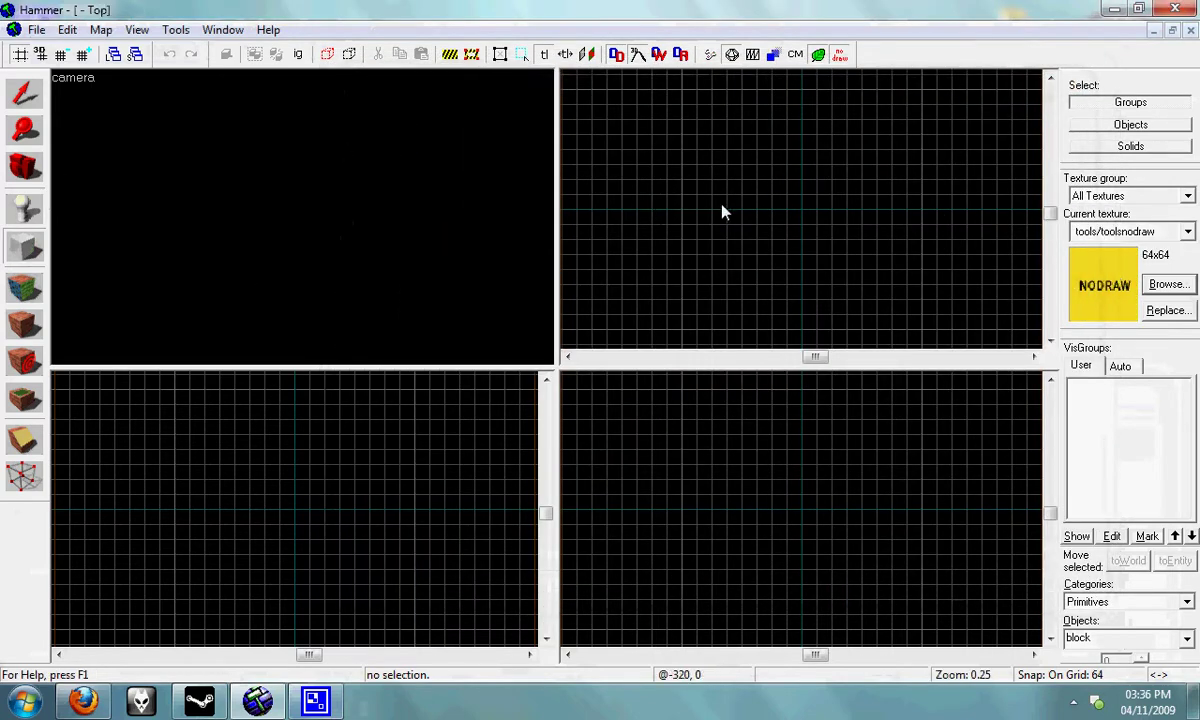
Reduce the grid size to 32 and create a nodraw block 768 units wide, 128 long and 32 high, centred on the origin.
left_click_drag(715, 204, 898, 230)
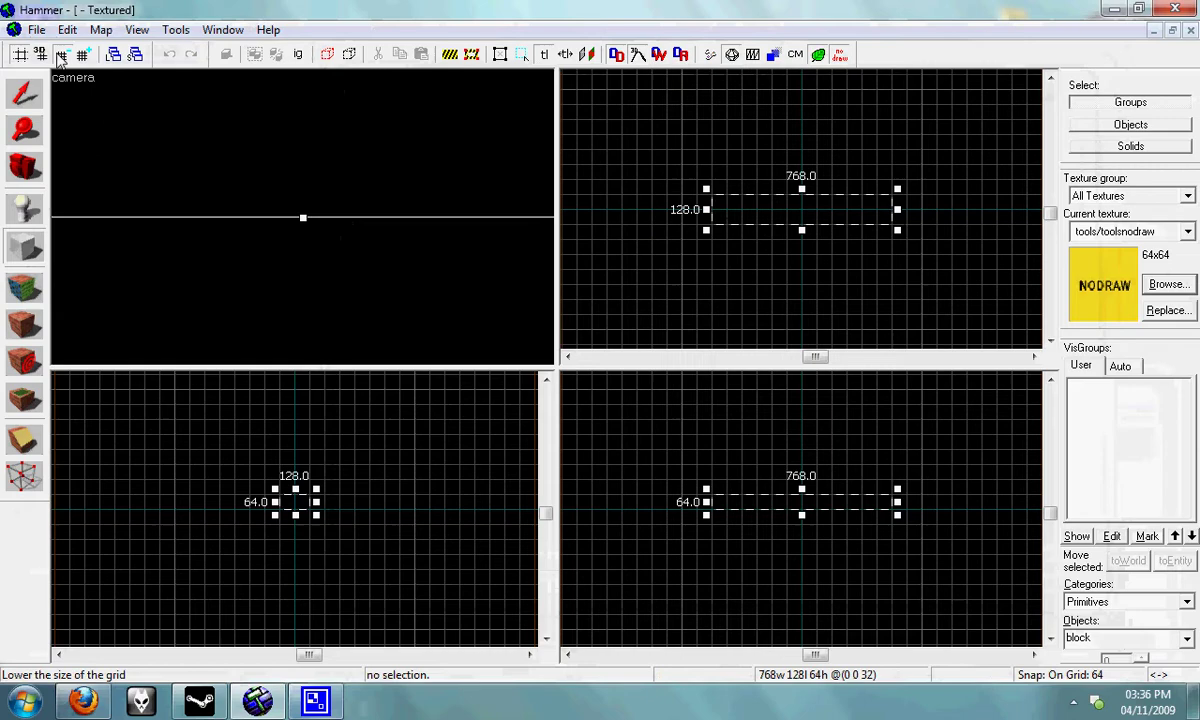
left_click(60, 54)
scroll(810, 496, "up", 3)
left_click_drag(788, 498, 790, 513)
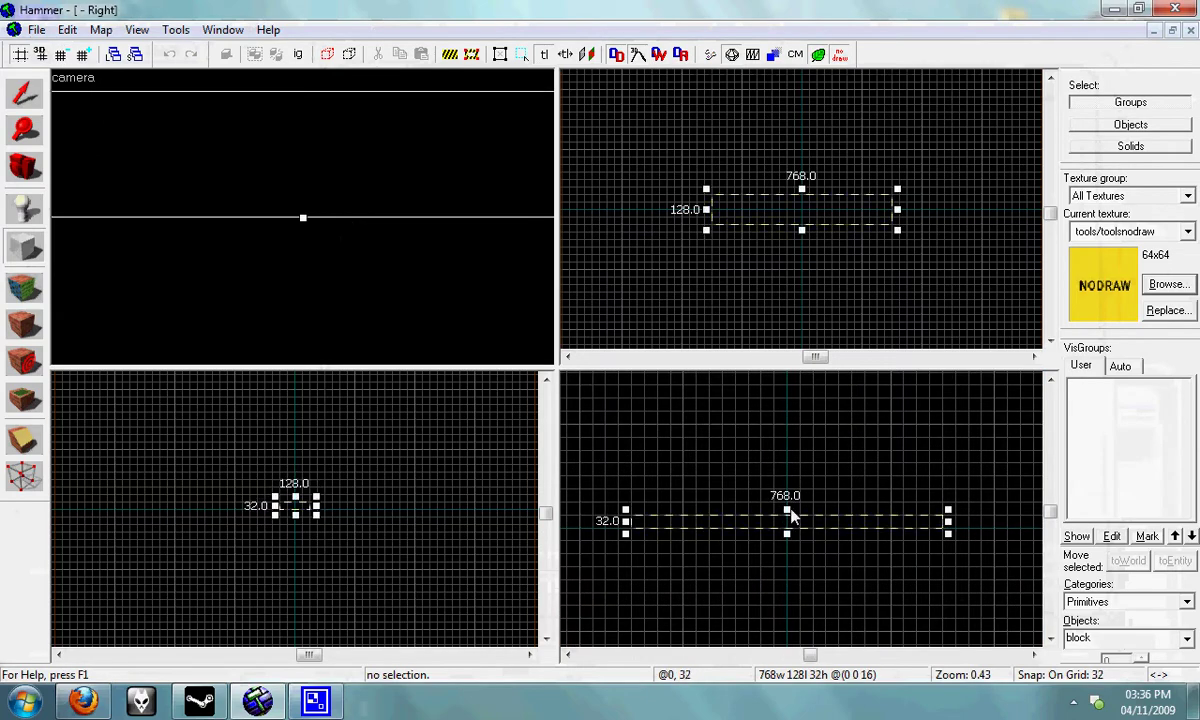
key("Return")
Resize the block in the top view to 704 units wide and 64 units long, keeping it centred.
left_click(25, 152)
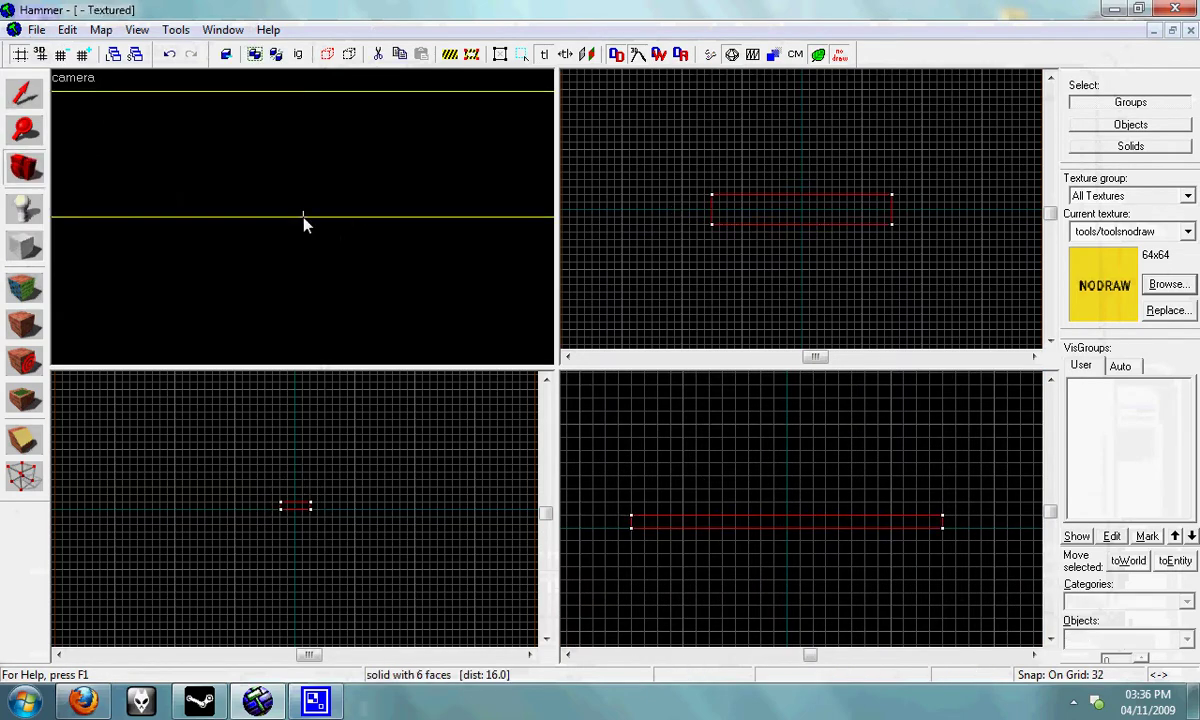
left_click_drag(301, 216, 227, 183)
key("shift+s")
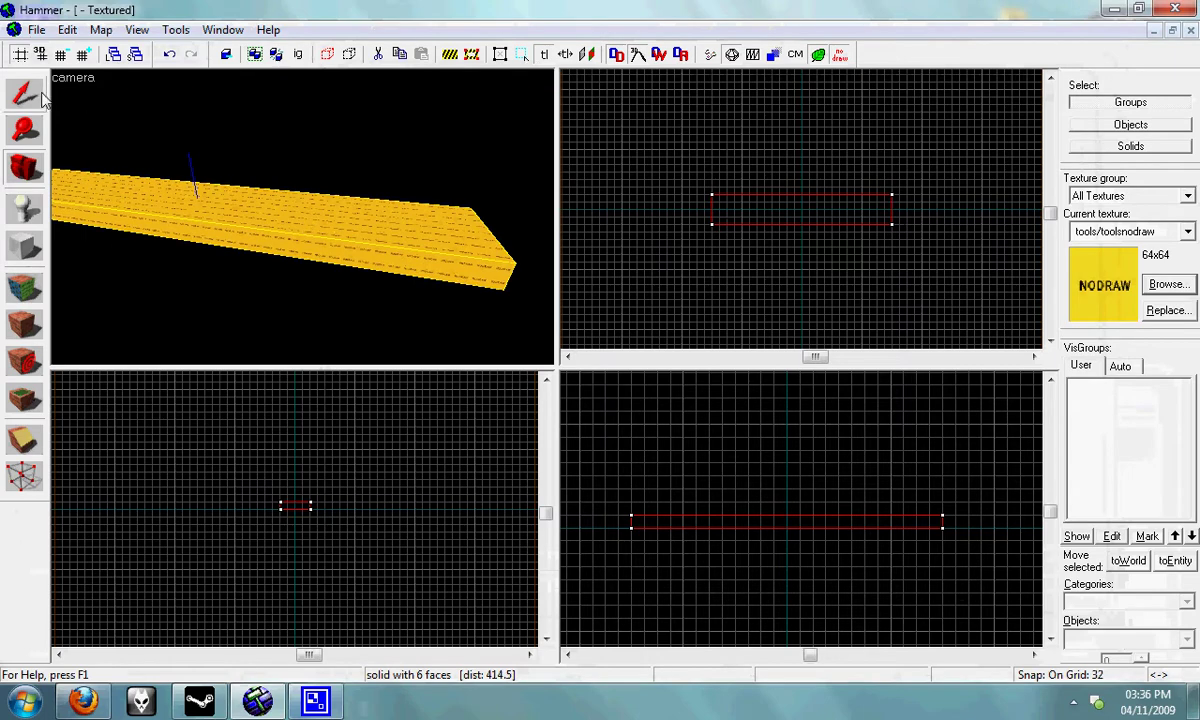
left_click_drag(800, 231, 779, 214)
left_click(22, 165)
left_click_drag(301, 216, 252, 204)
left_click(18, 97)
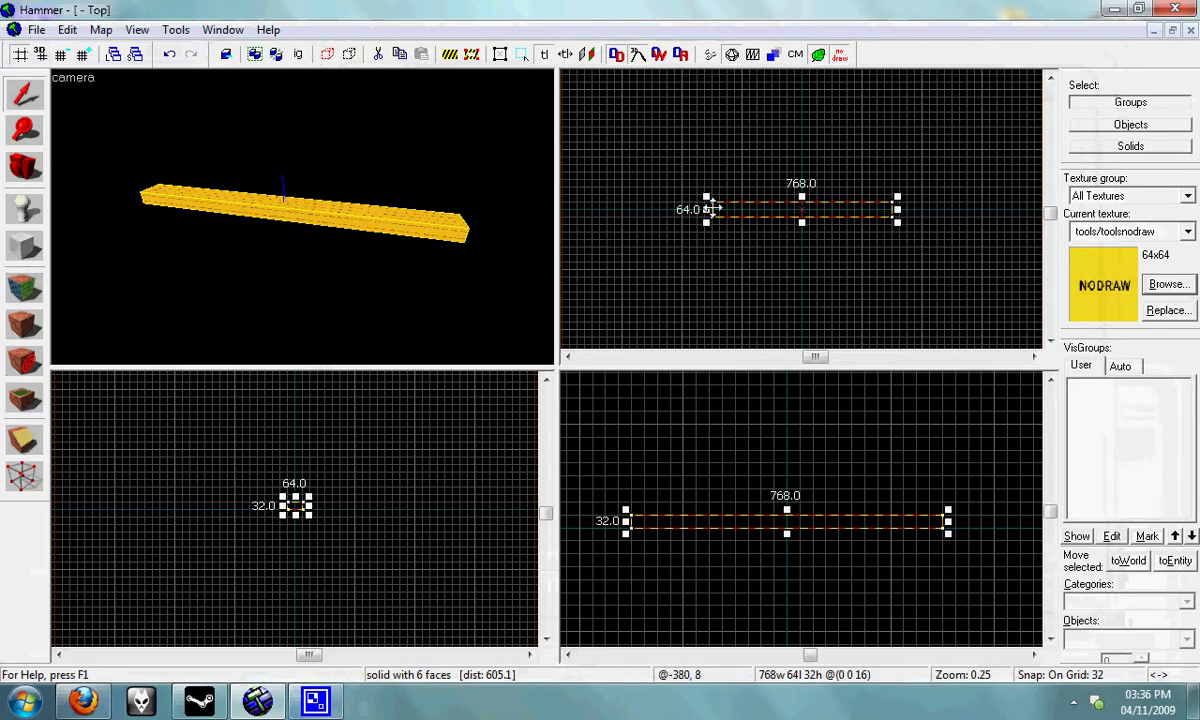
left_click_drag(708, 209, 716, 209)
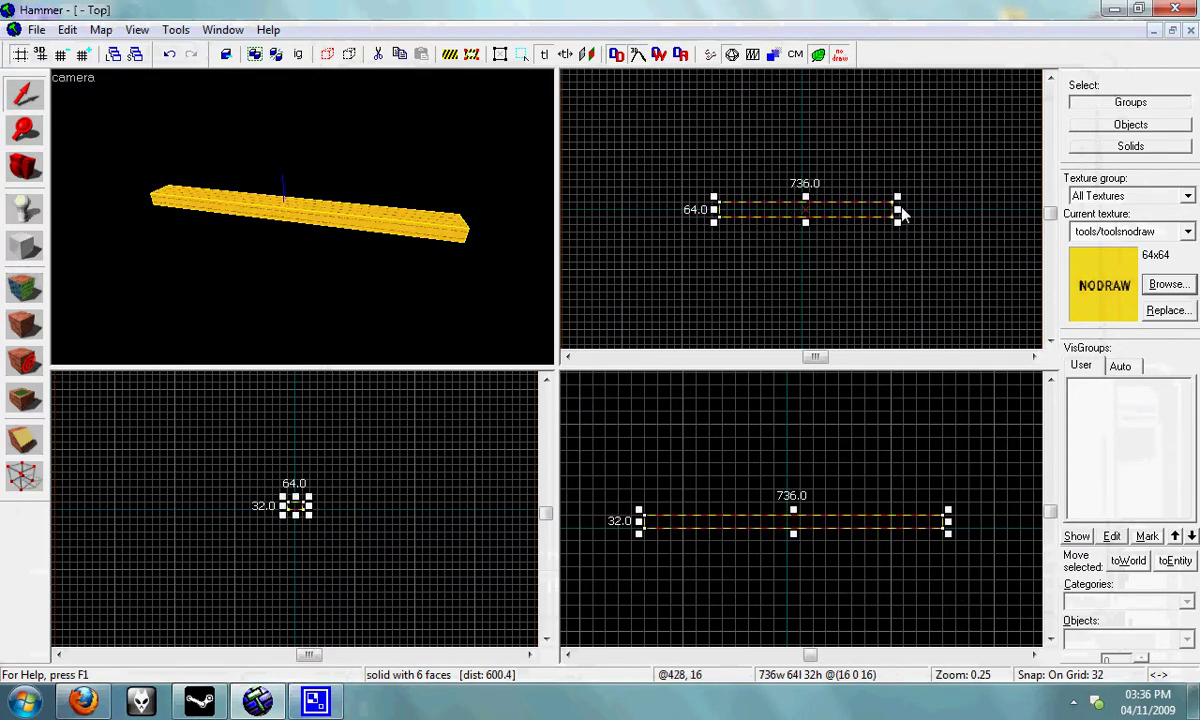
left_click_drag(900, 210, 889, 210)
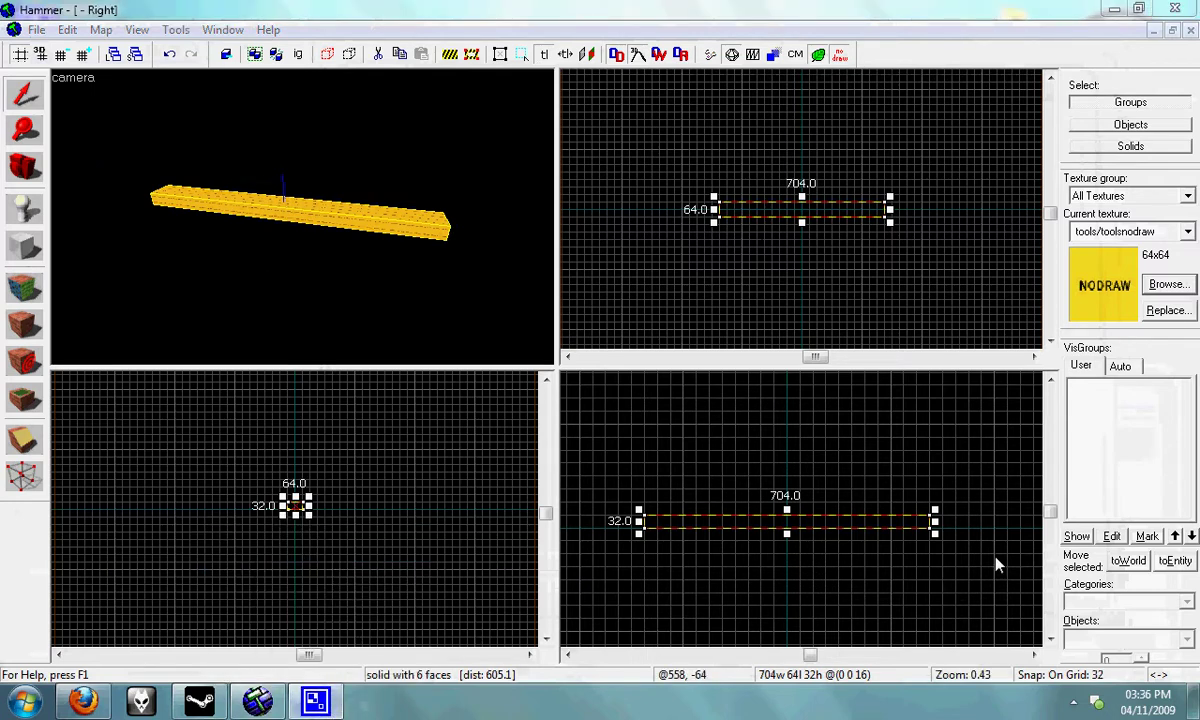
left_click(1072, 702)
left_click(1072, 545)
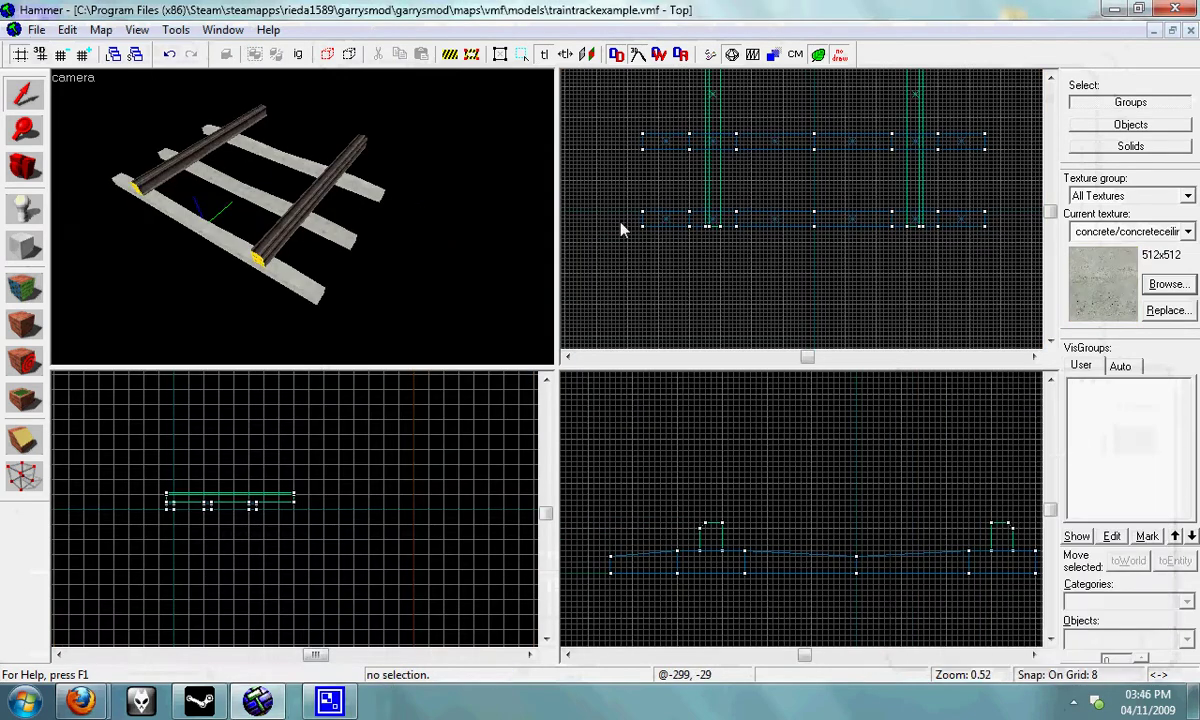
Apply the concrete/concreteceiling003a texture to the yellow end face of the front concrete sleeper.
left_click(24, 165)
left_click_drag(295, 180, 303, 217)
key("w")
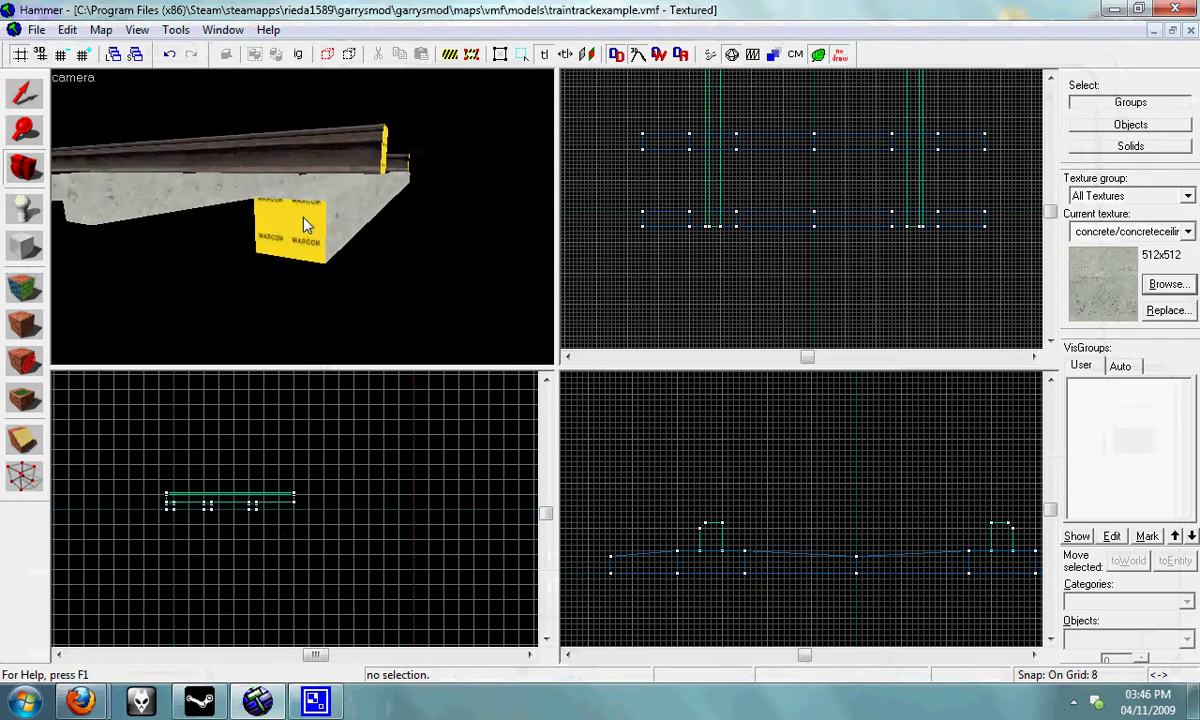
left_click(18, 296)
left_click(318, 232)
right_click(318, 232)
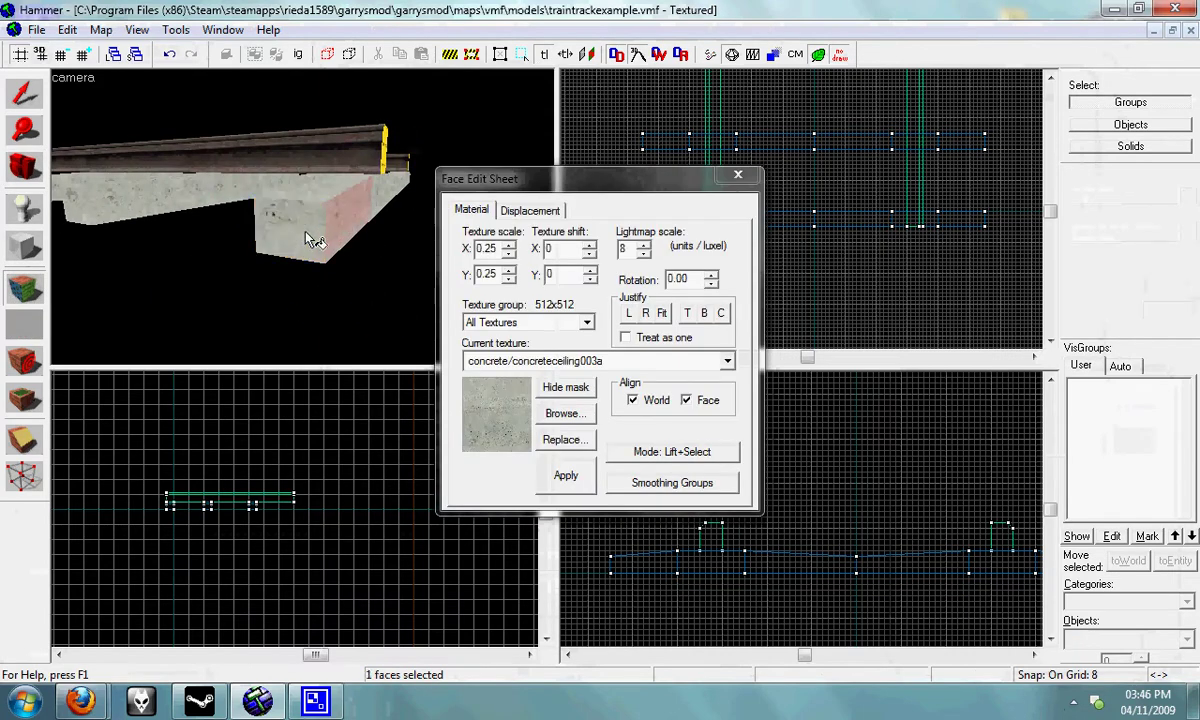
Check the sleepers' other sides and undersides in the camera view, and hide the nodraw faces.
key("z")
key("w")
key("s")
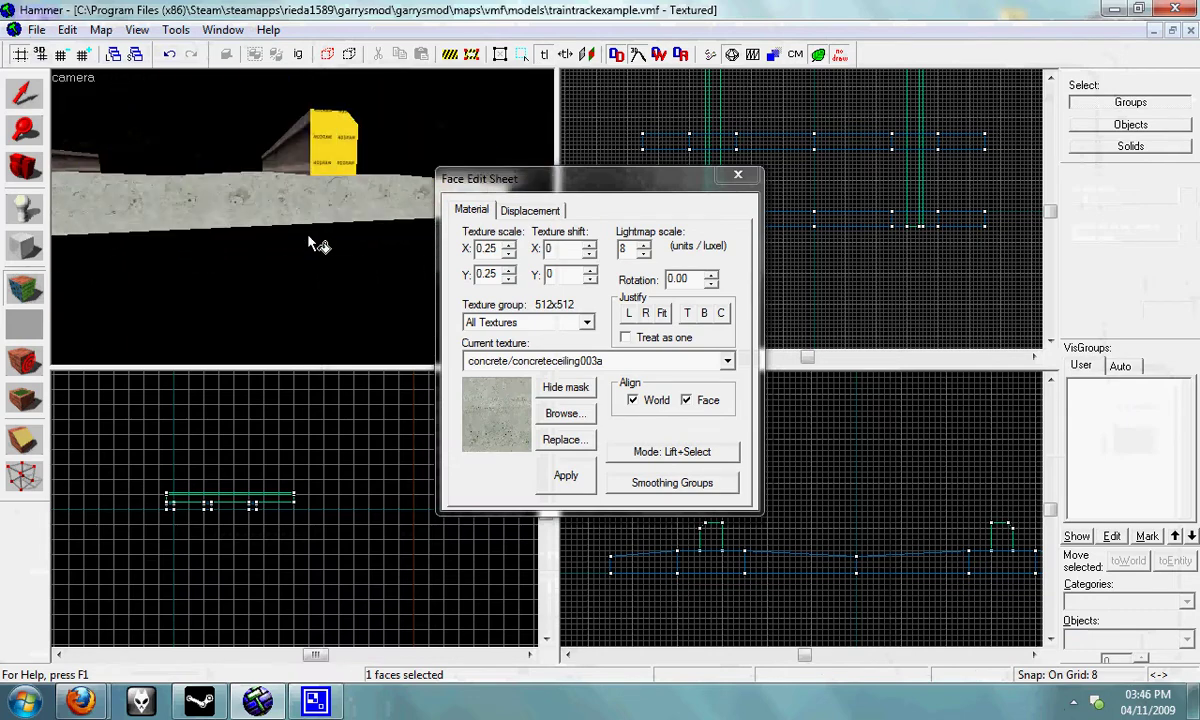
key("d")
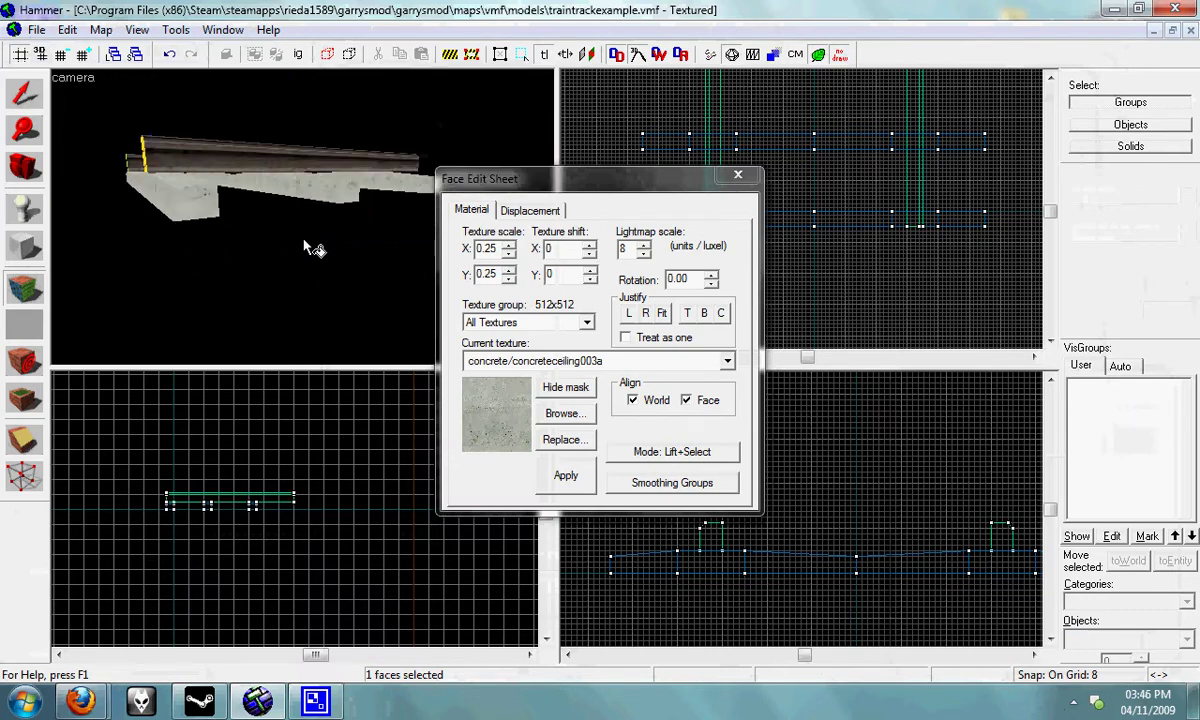
key("z")
key("a")
left_click(24, 166)
key("z")
key("w")
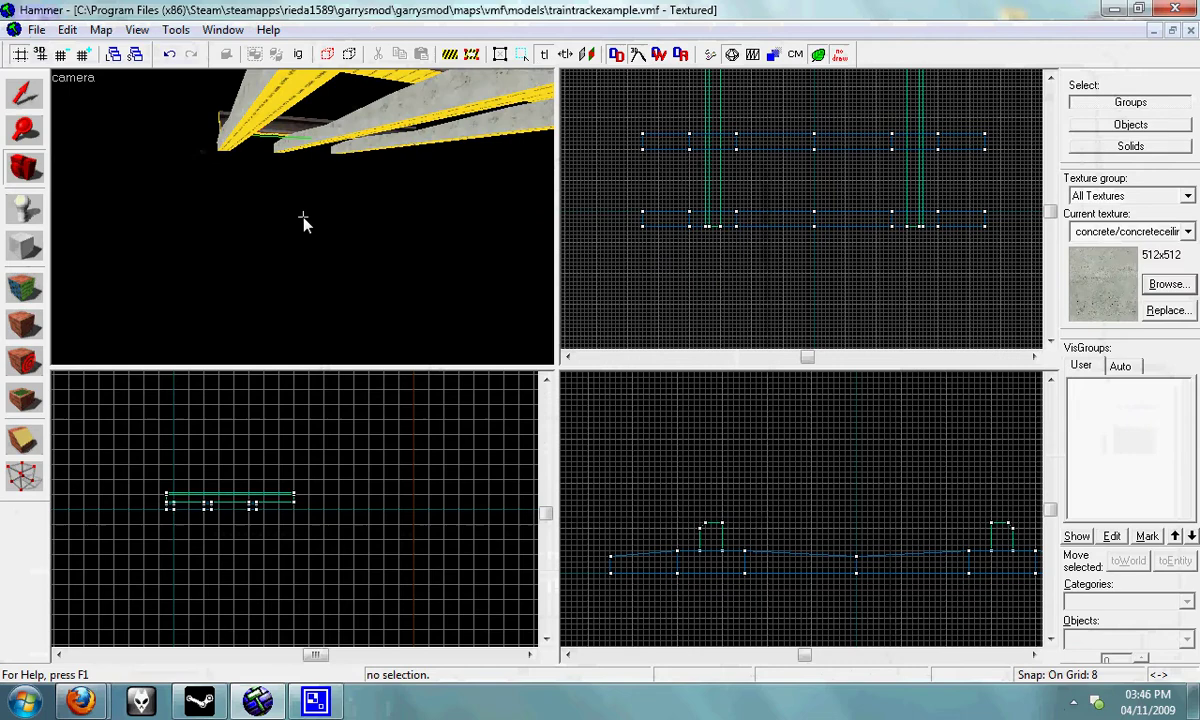
left_click_drag(304, 222, 786, 93)
left_click(840, 56)
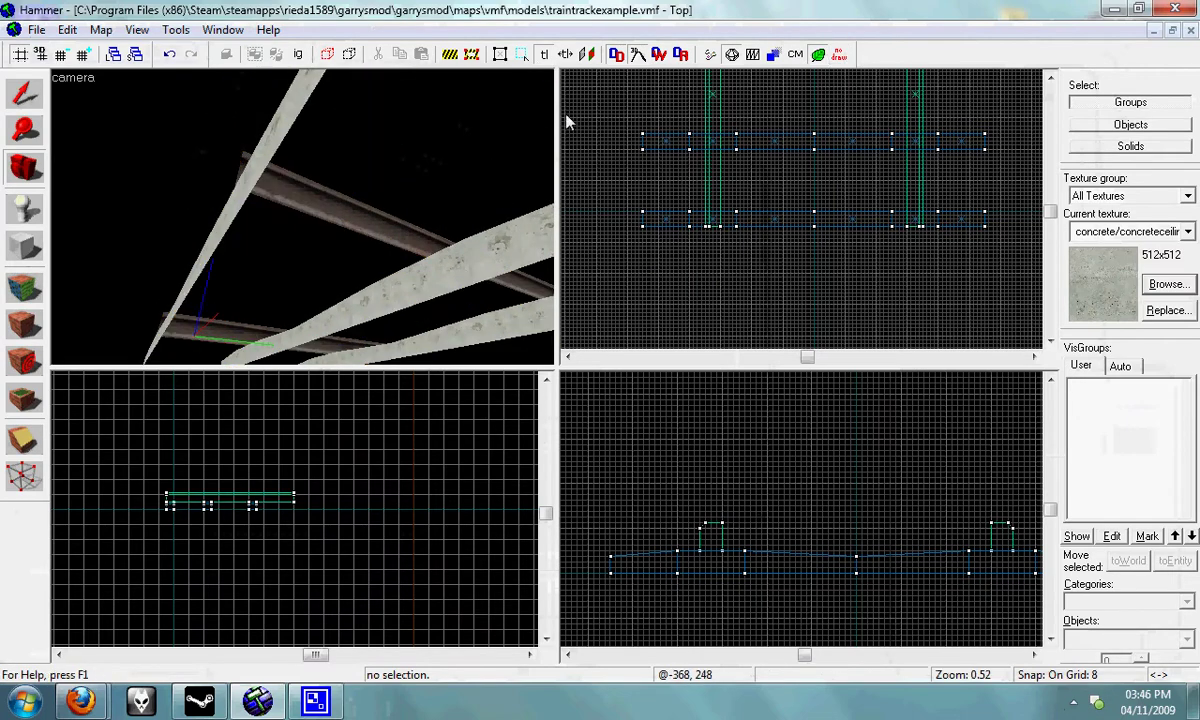
Inspect the track from below and along the rails with nodraw faces hidden, and turn their display back on.
key("z")
key("s")
key("w")
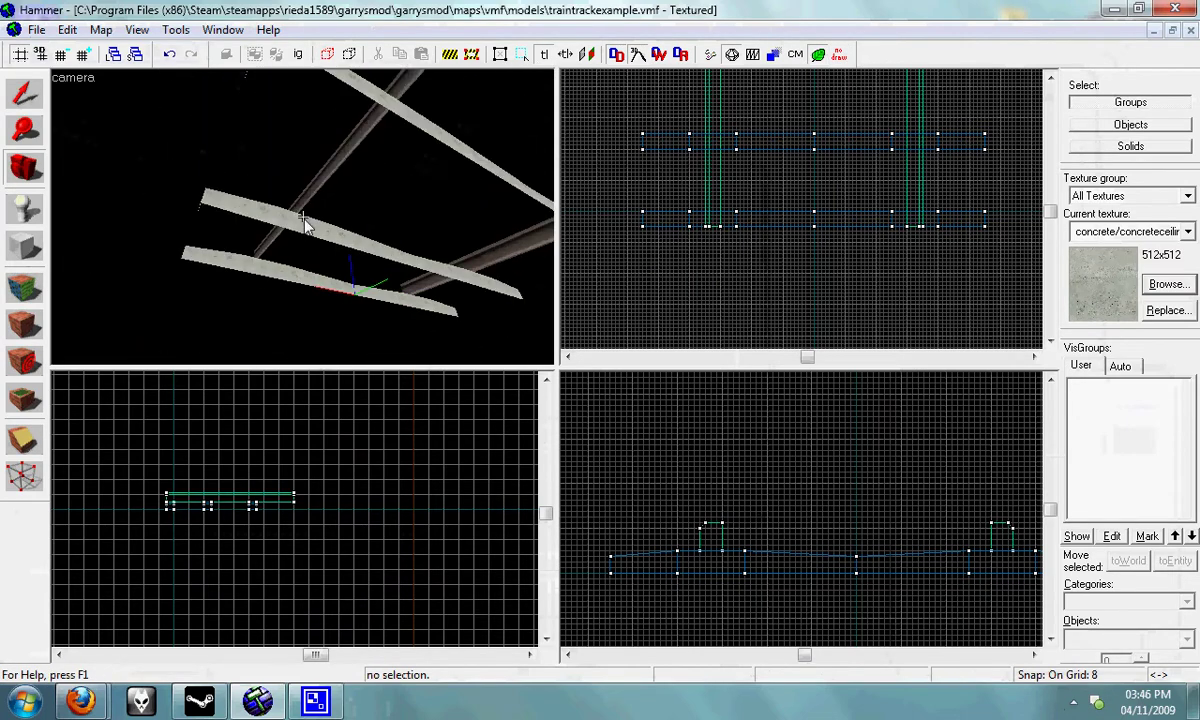
key("w")
key("s")
key("w")
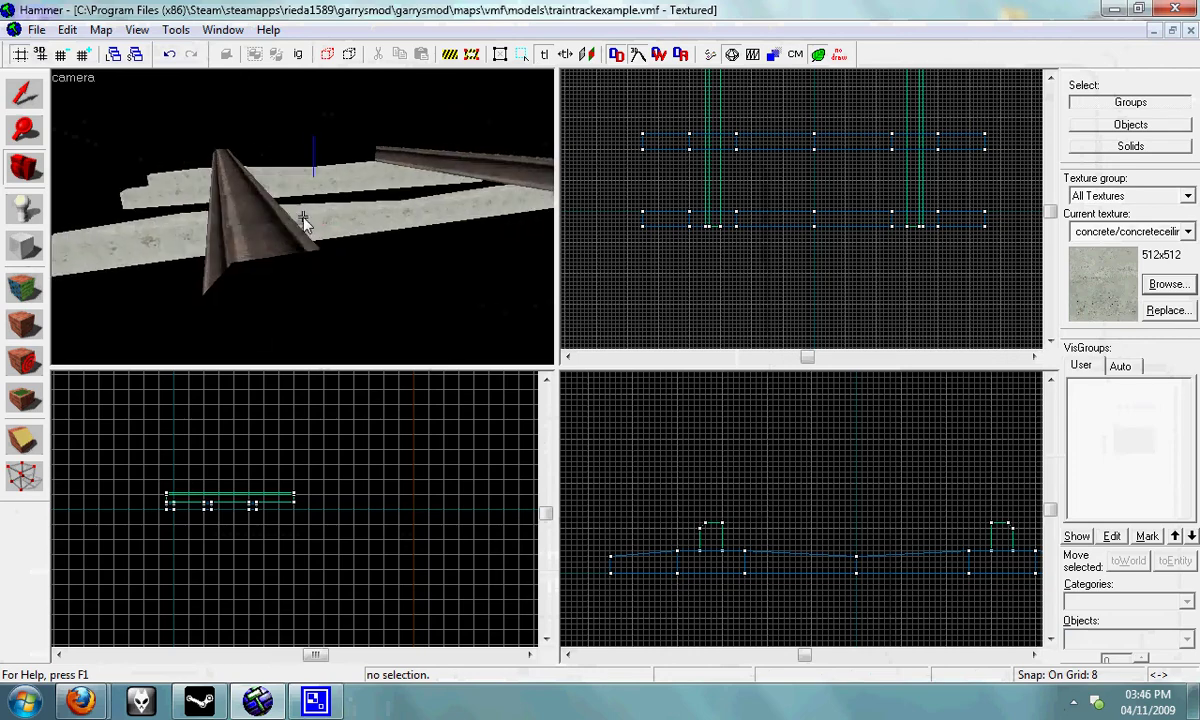
key("z")
left_click(840, 56)
Examine the rail ends and the concrete sleepers of the whole track up close and from above.
key("z")
key("s")
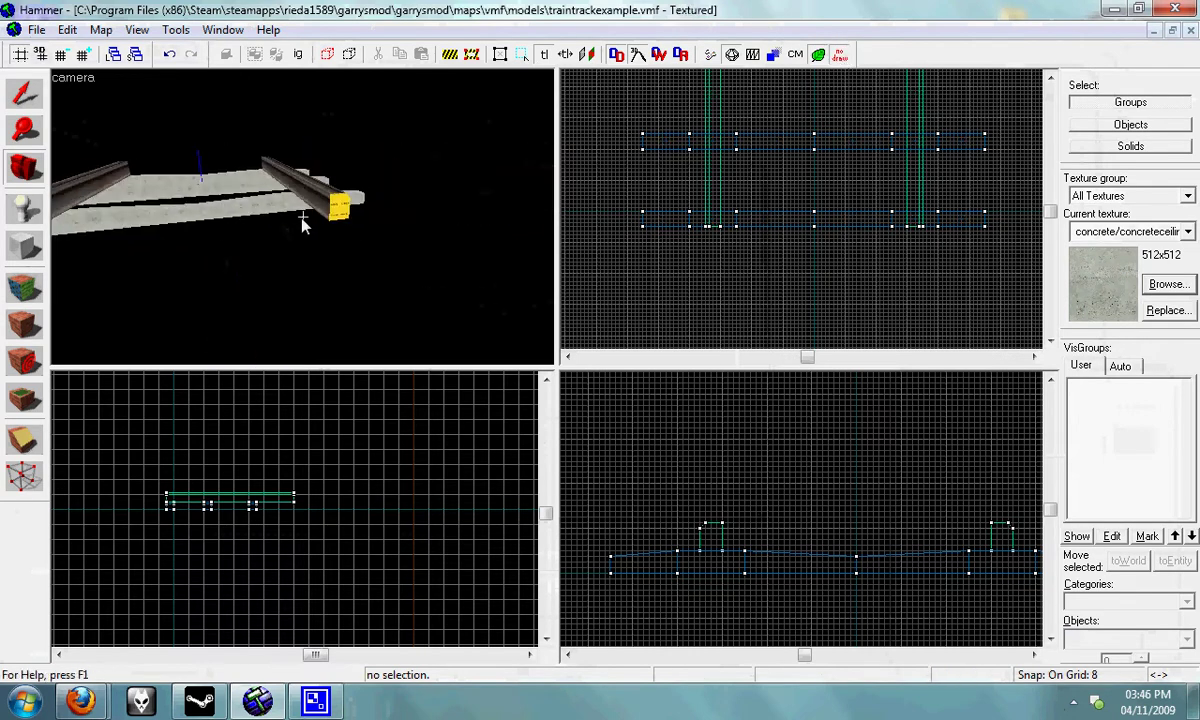
key("w")
key("w")
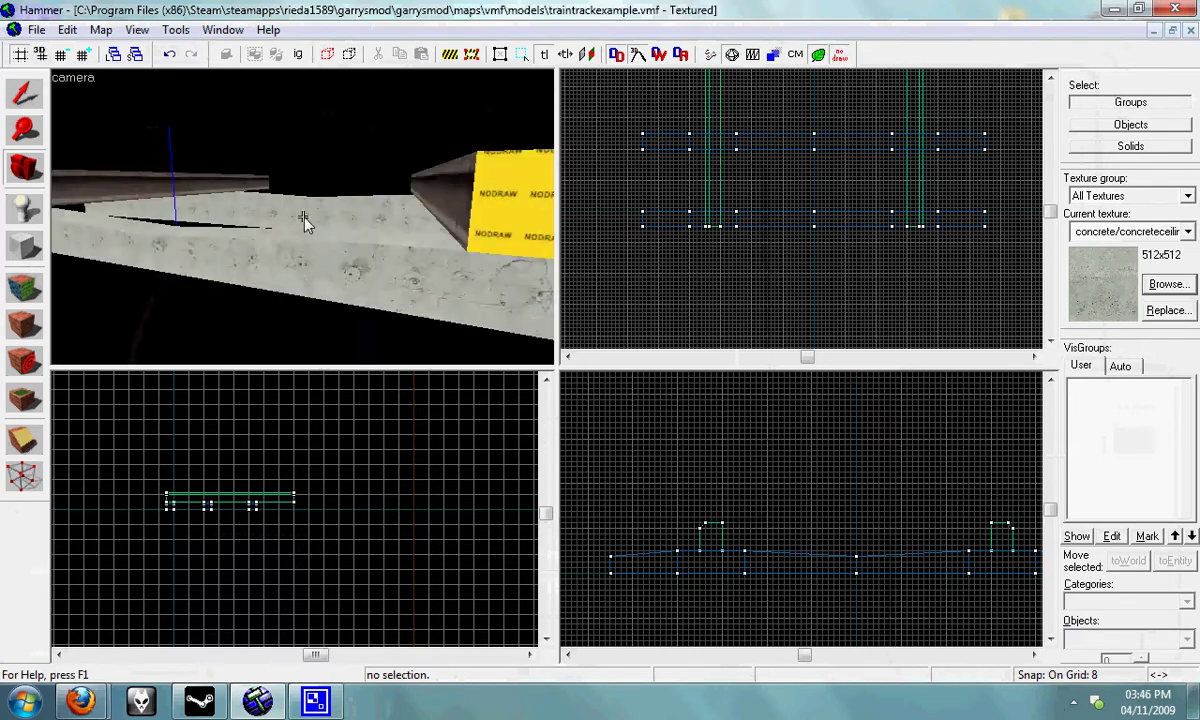
key("s")
left_click_drag(303, 222, 303, 222)
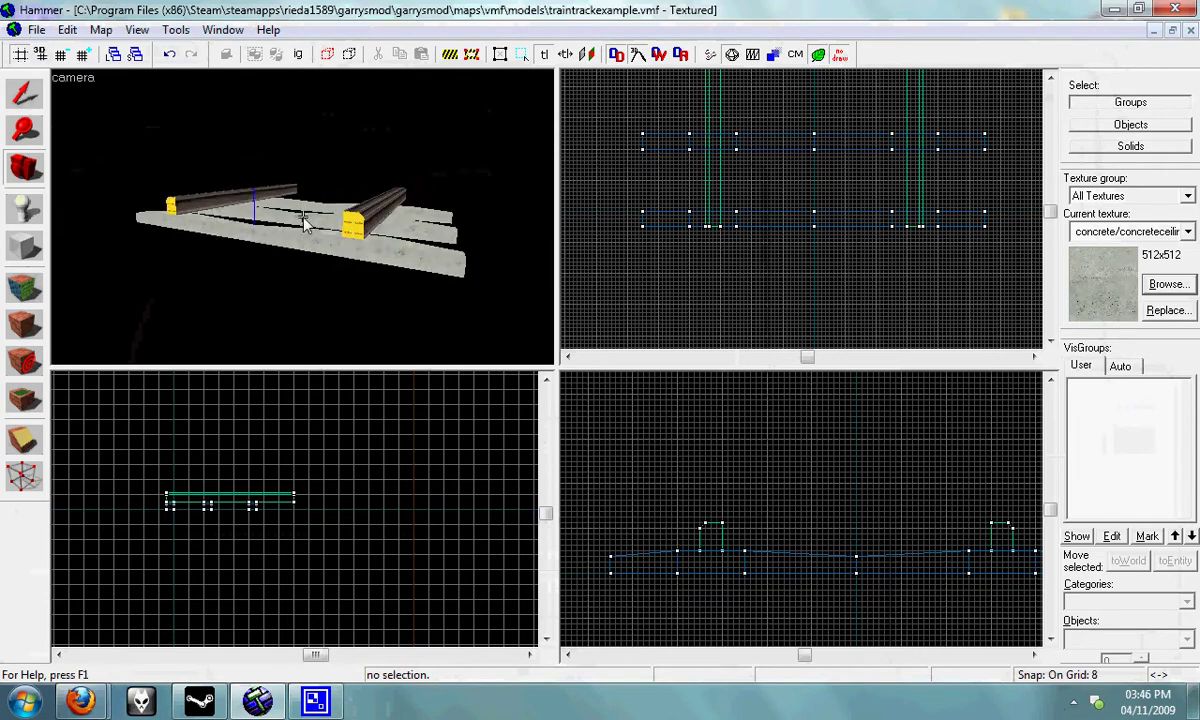
key("w")
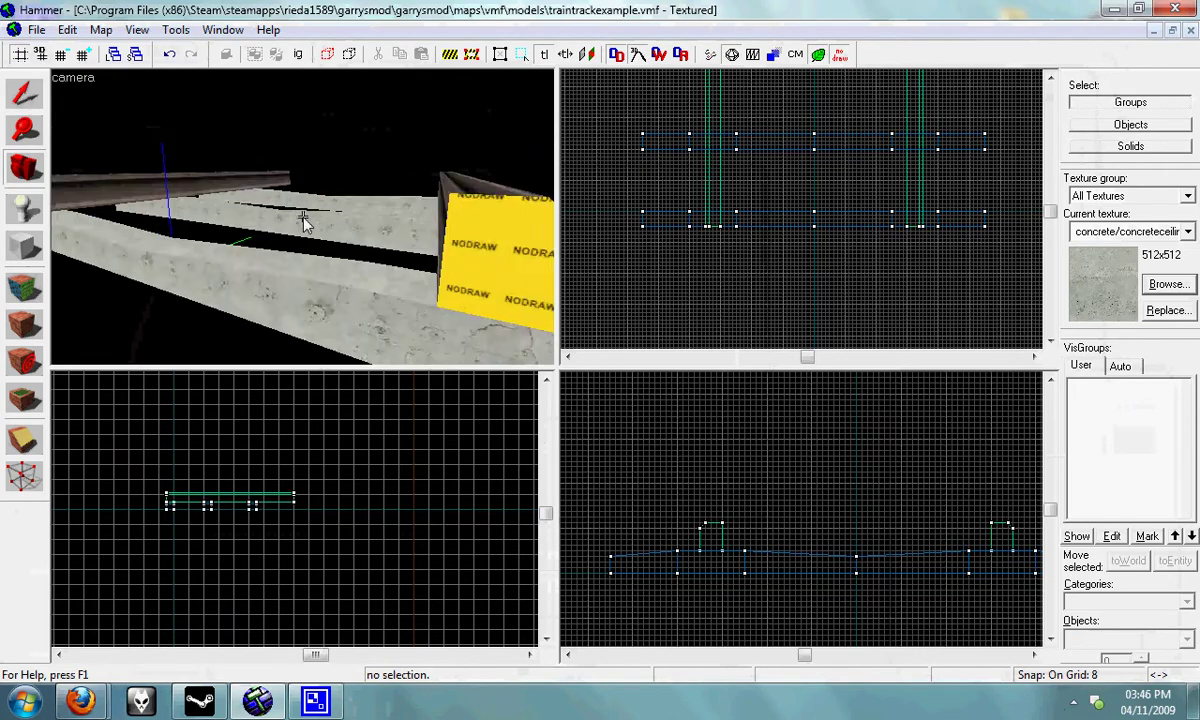
key("s")
key("w")
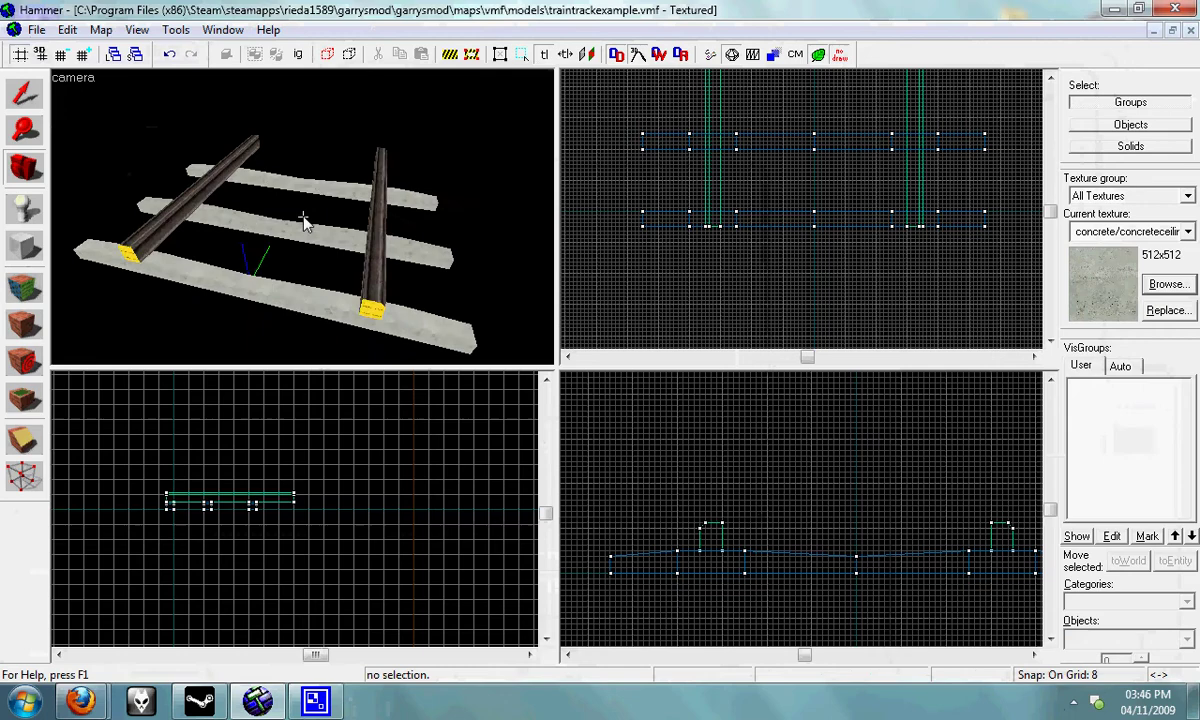
key("s")
left_click_drag(303, 218, 303, 218)
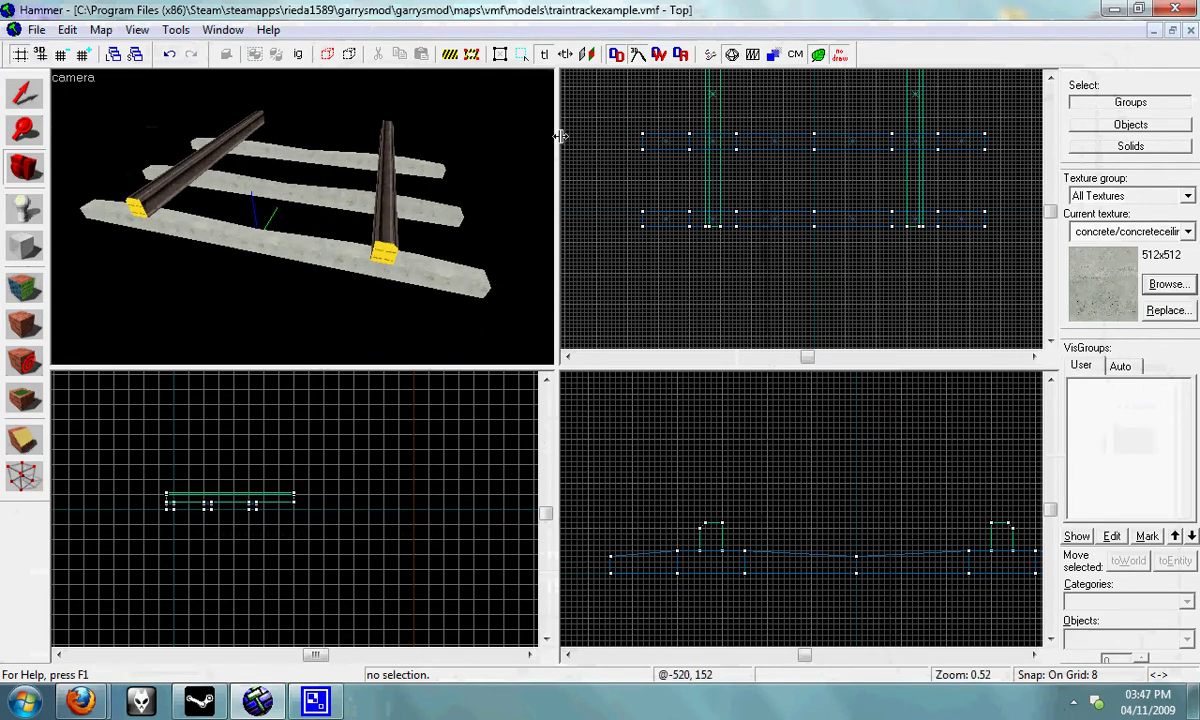
Activate the Entity tool and set the object category to Prefabs.
left_click(22, 92)
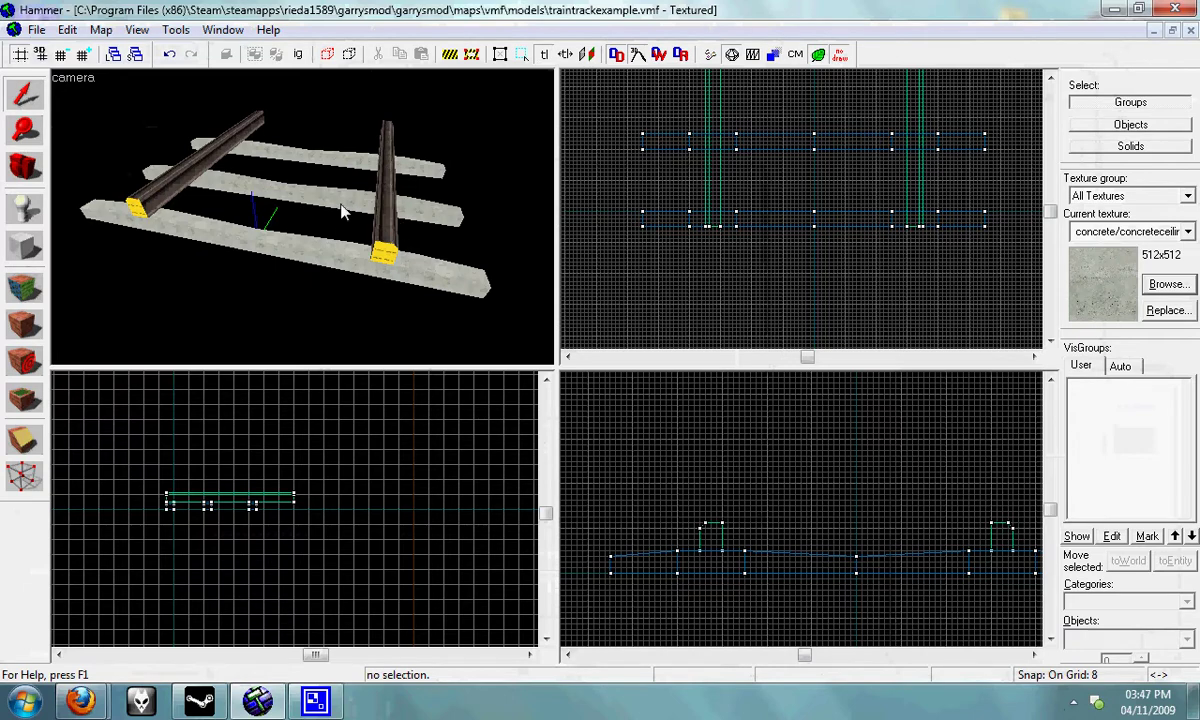
left_click(24, 208)
left_click(1161, 638)
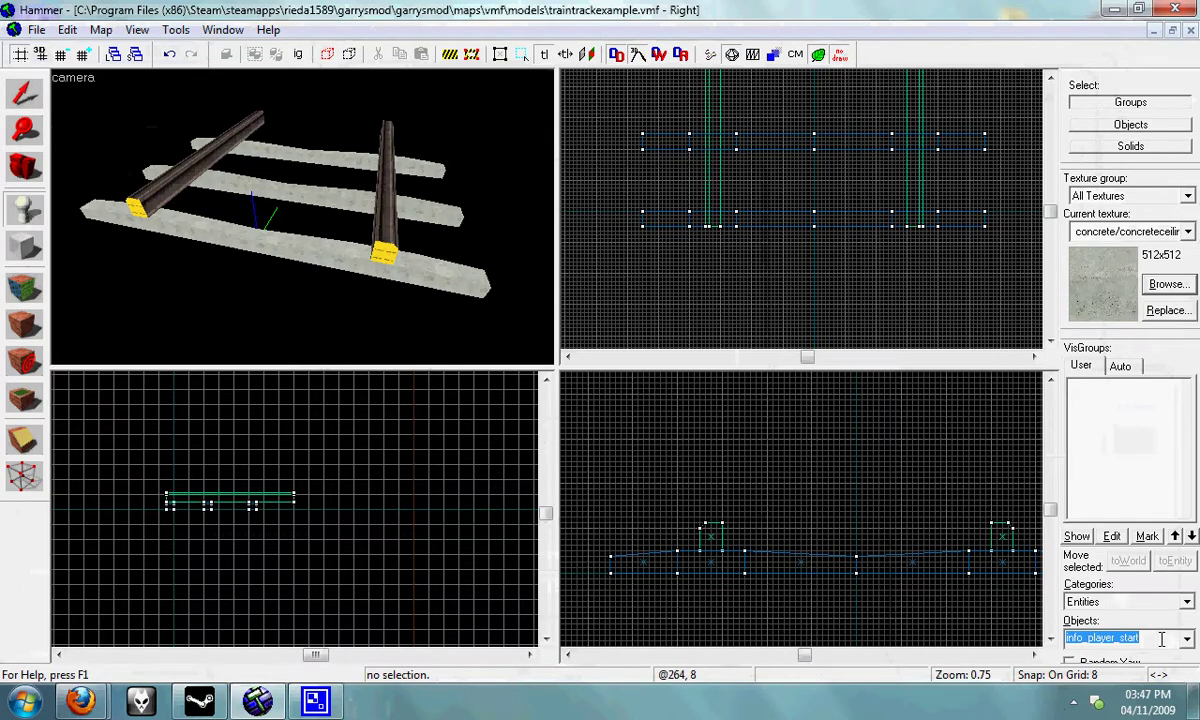
type("peo")
key("BackSpace")
key("BackSpace")
key("BackSpace")
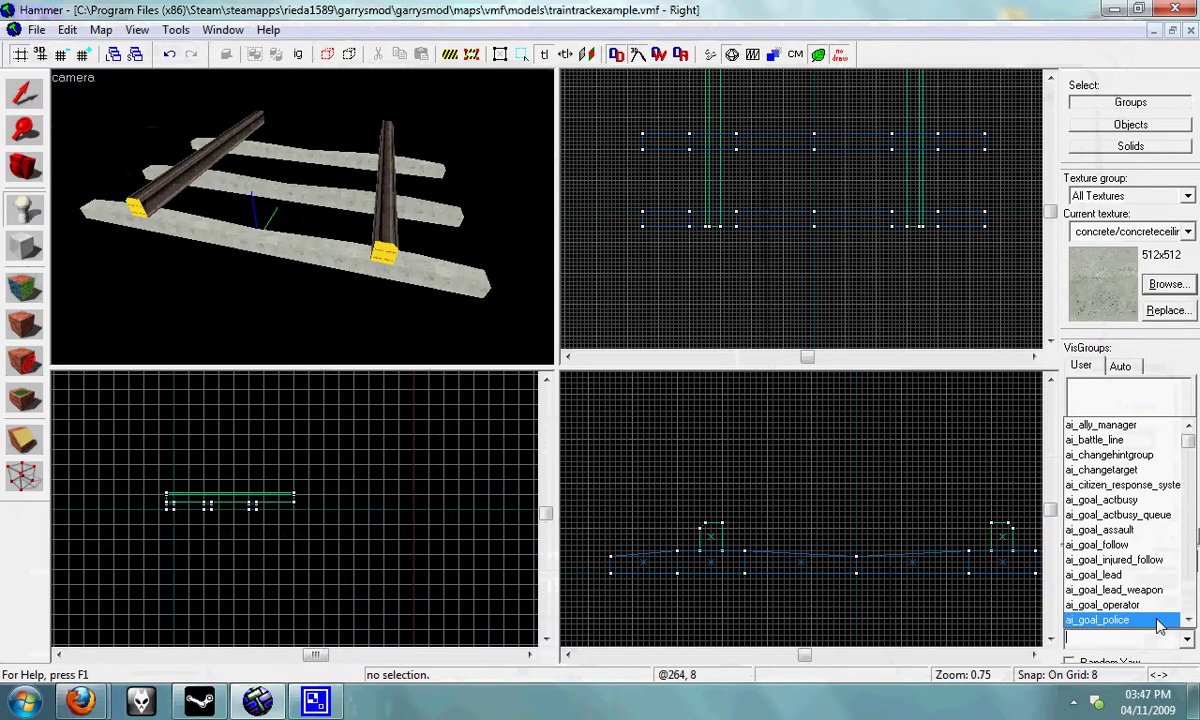
left_click(1065, 653)
left_click(1135, 600)
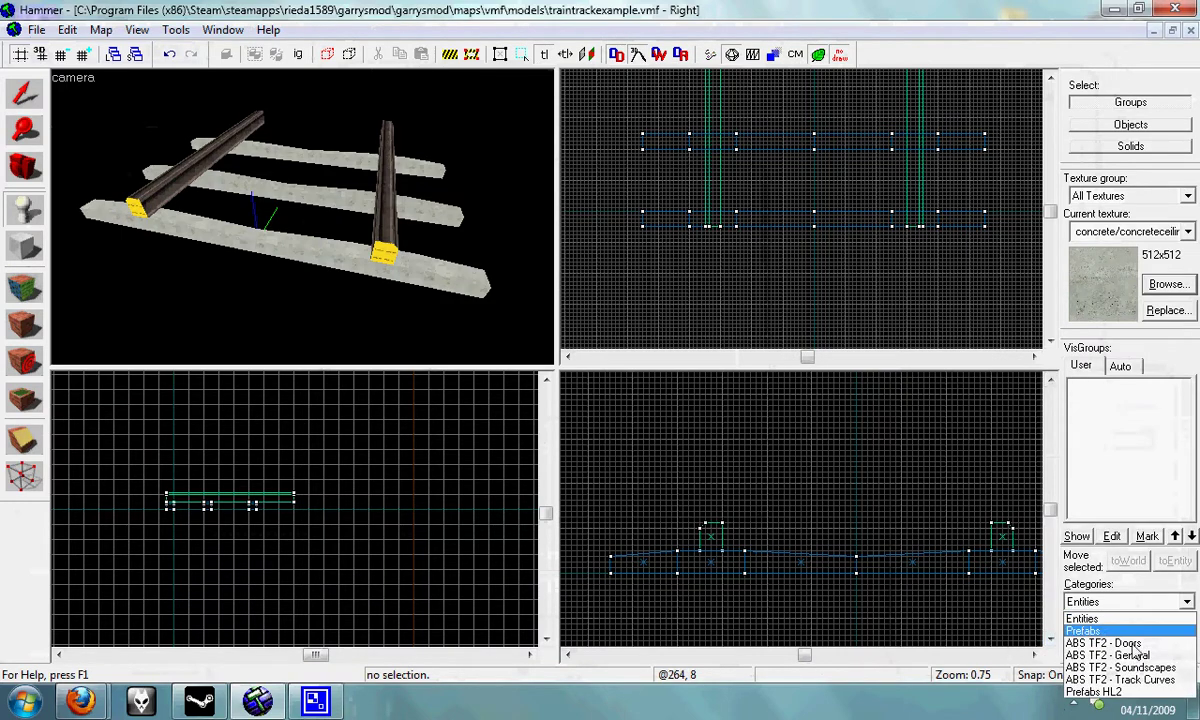
left_click(1148, 636)
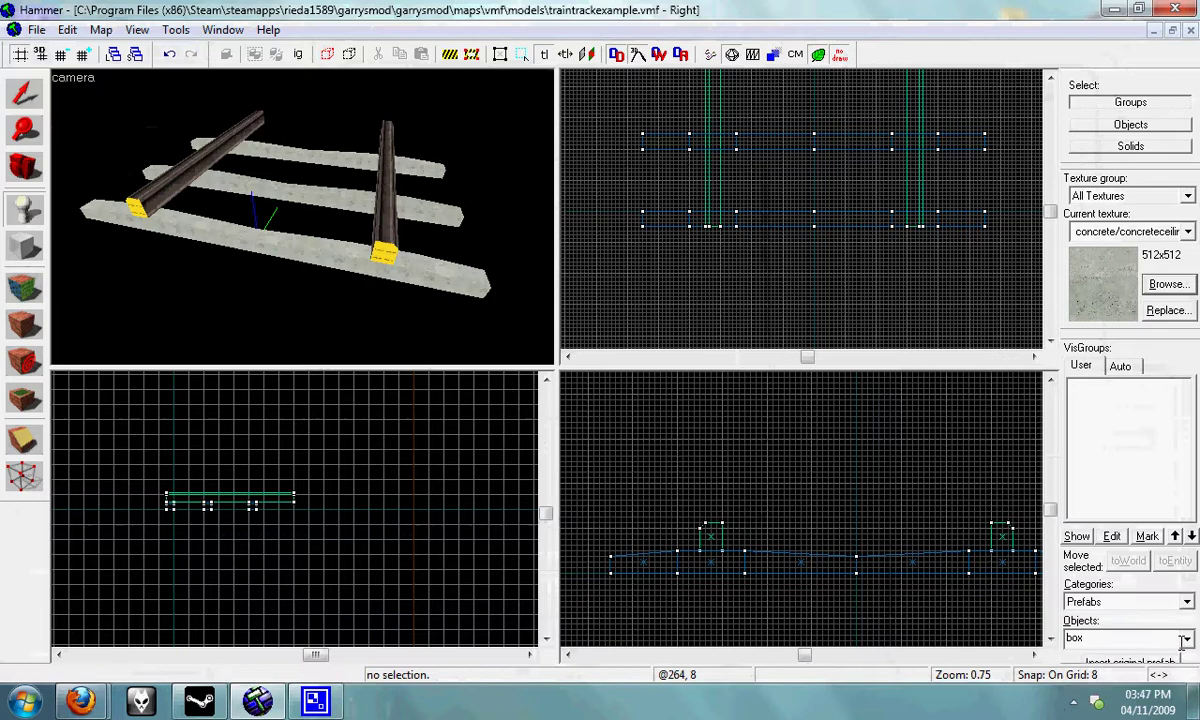
Place a propper_prop_options prefab at the middle of the front sleeper in the top view.
left_click(1187, 638)
left_click(1158, 689)
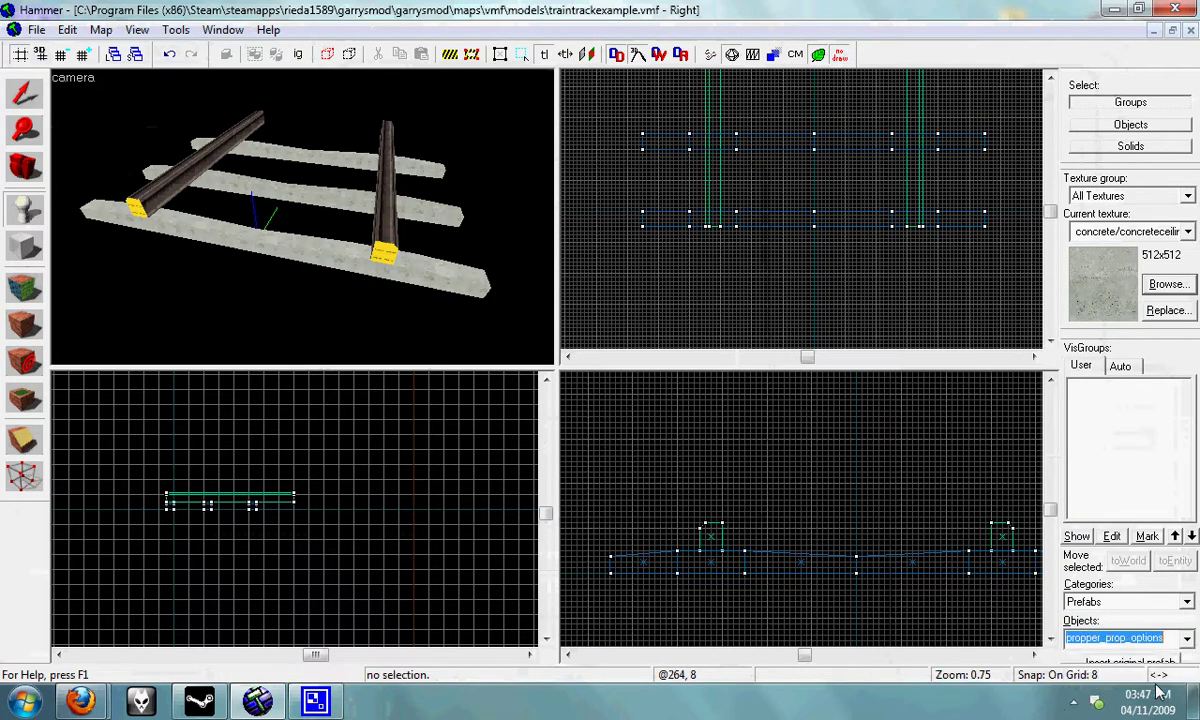
left_click(814, 226)
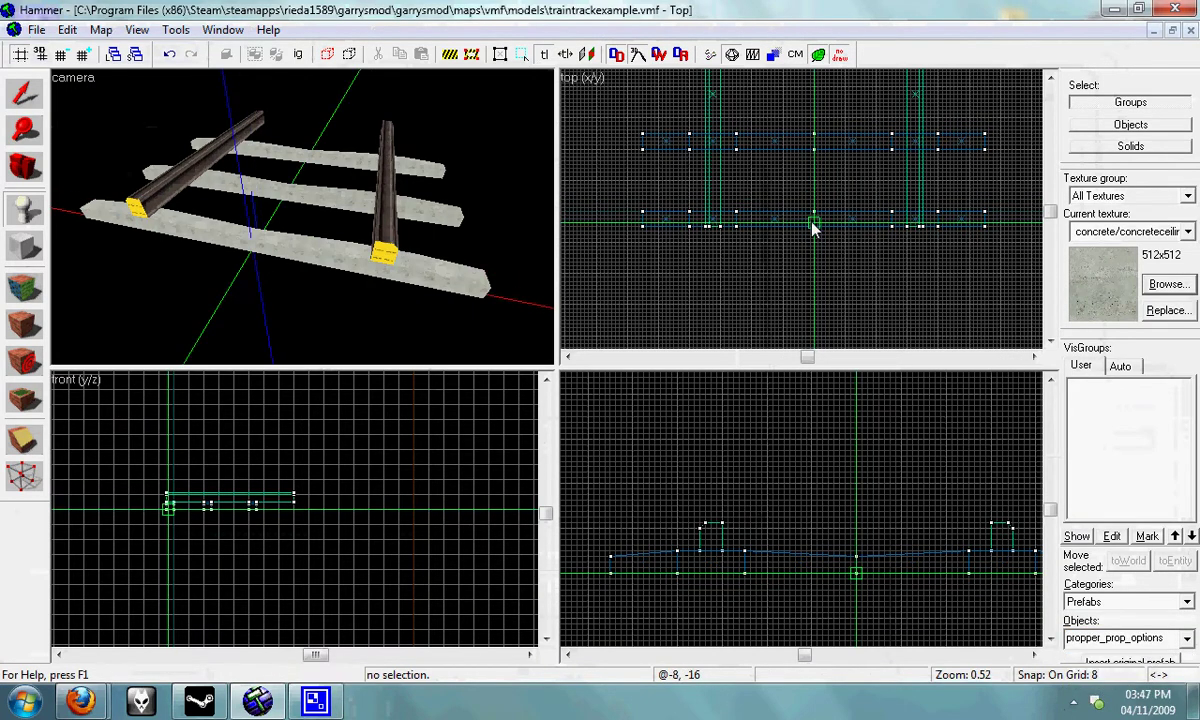
key("Return")
Set the prop options entity's model name to props/tracks and its material path to models/props/tracks.
double_click(852, 573)
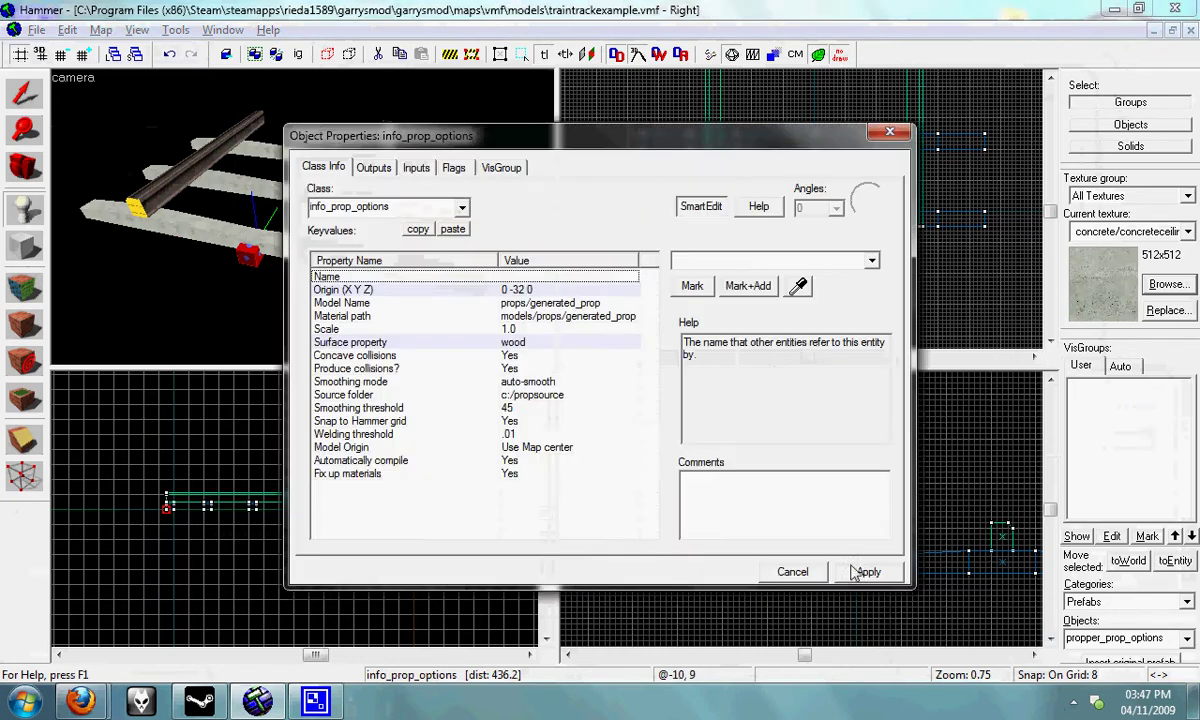
left_click(594, 304)
left_click_drag(700, 261, 812, 259)
type("/tr")
left_click(610, 318)
type("tracks")
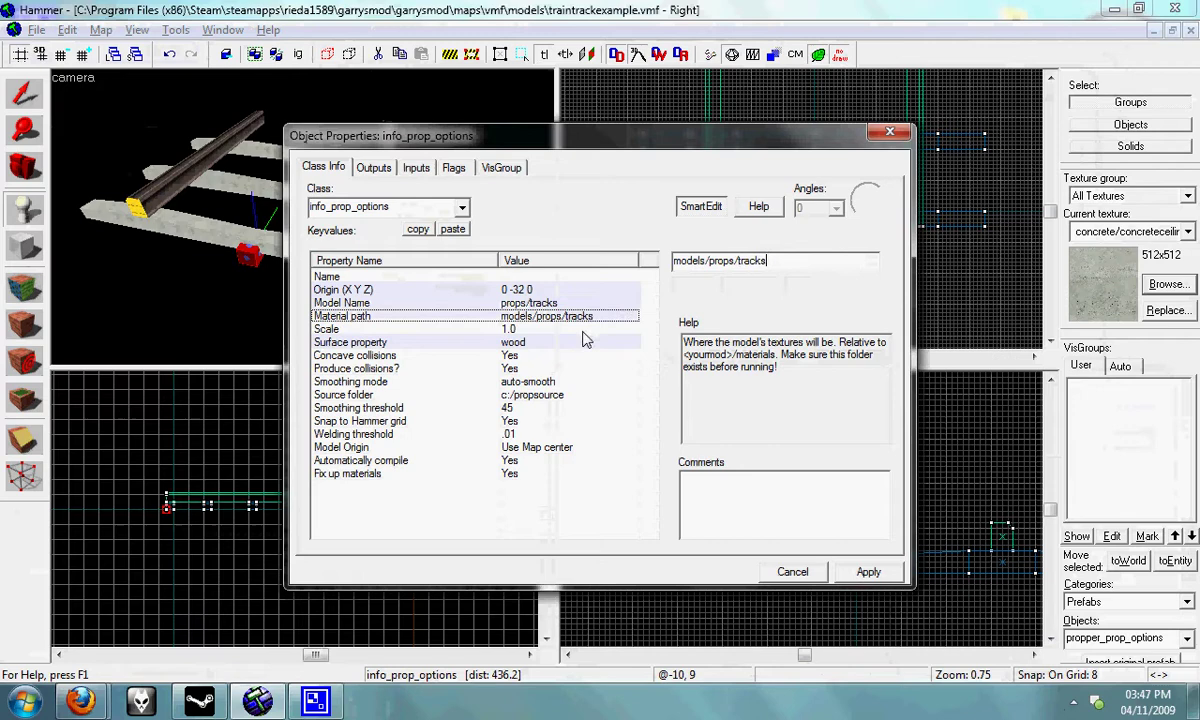
Set the prop options entity's surface property to concrete, apply the changes and close its properties.
left_click(585, 340)
left_click(872, 260)
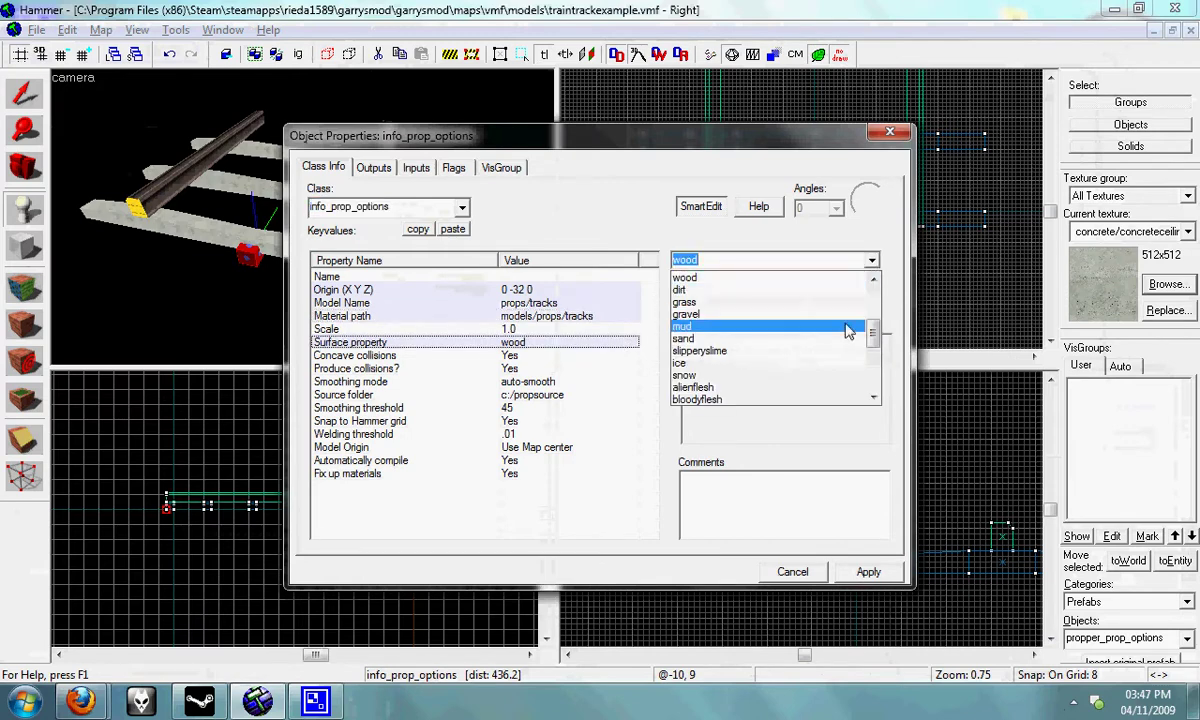
scroll(847, 330, "up", 3)
left_click(697, 304)
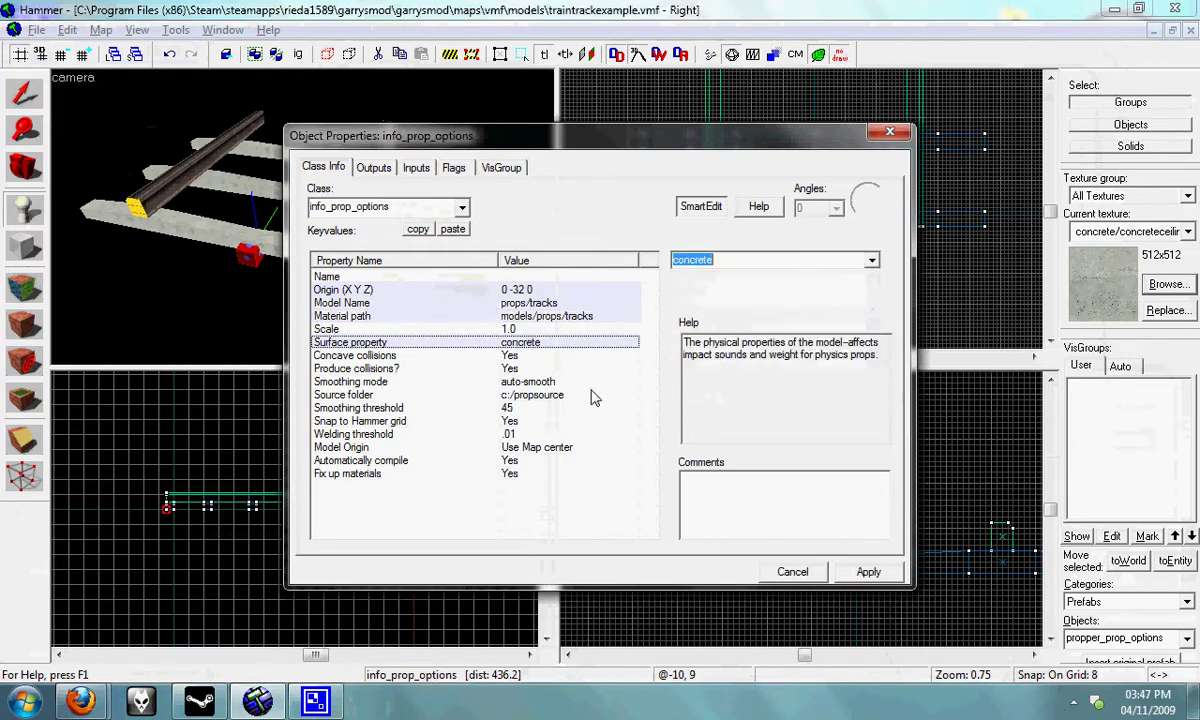
left_click(869, 573)
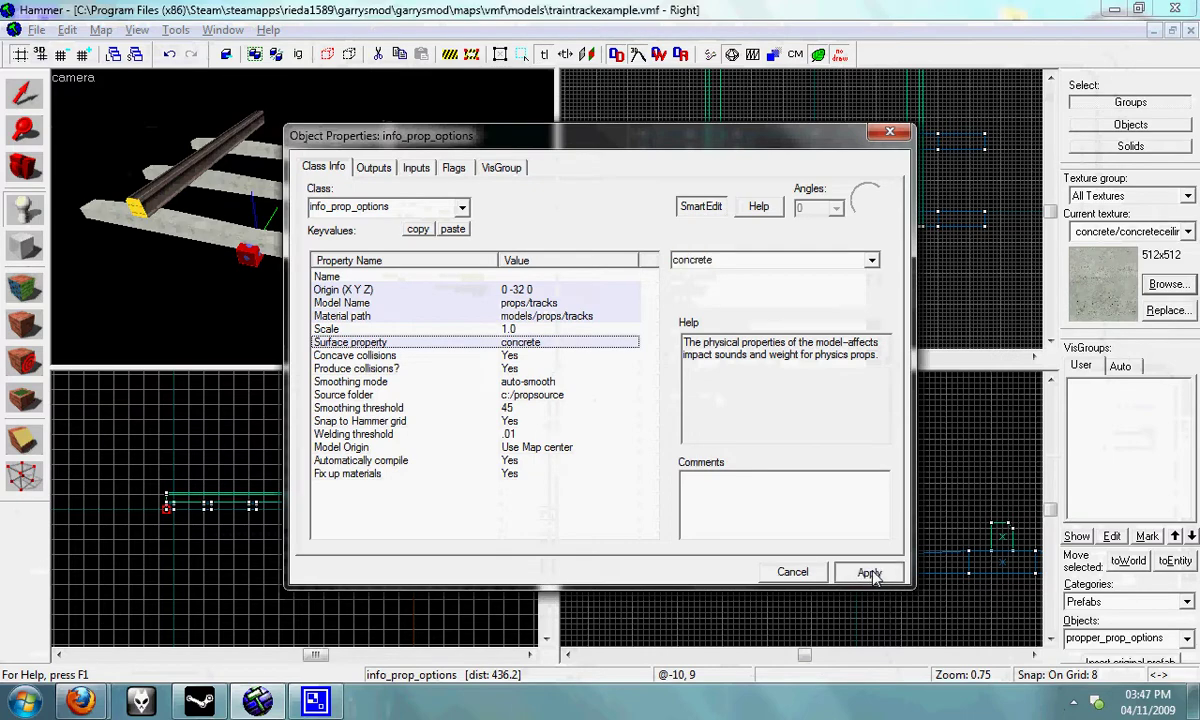
left_click(794, 578)
Compile the track map with the Propper run configuration and close the compile output.
left_click(24, 165)
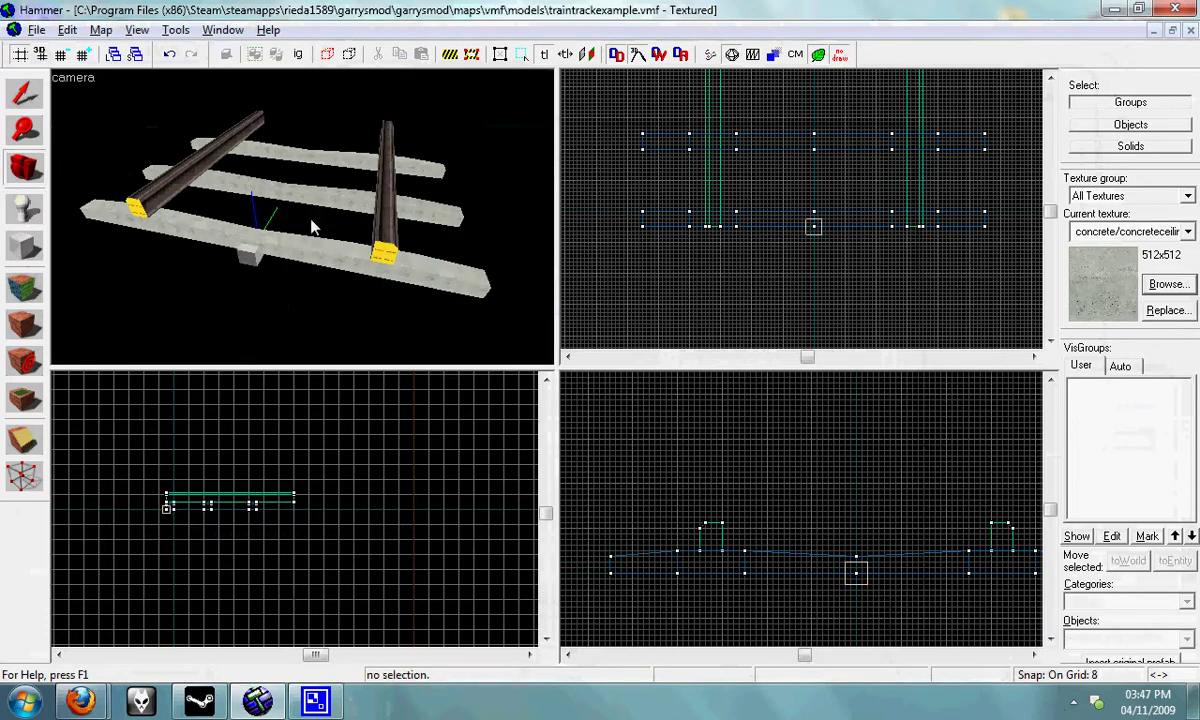
left_click_drag(303, 222, 298, 222)
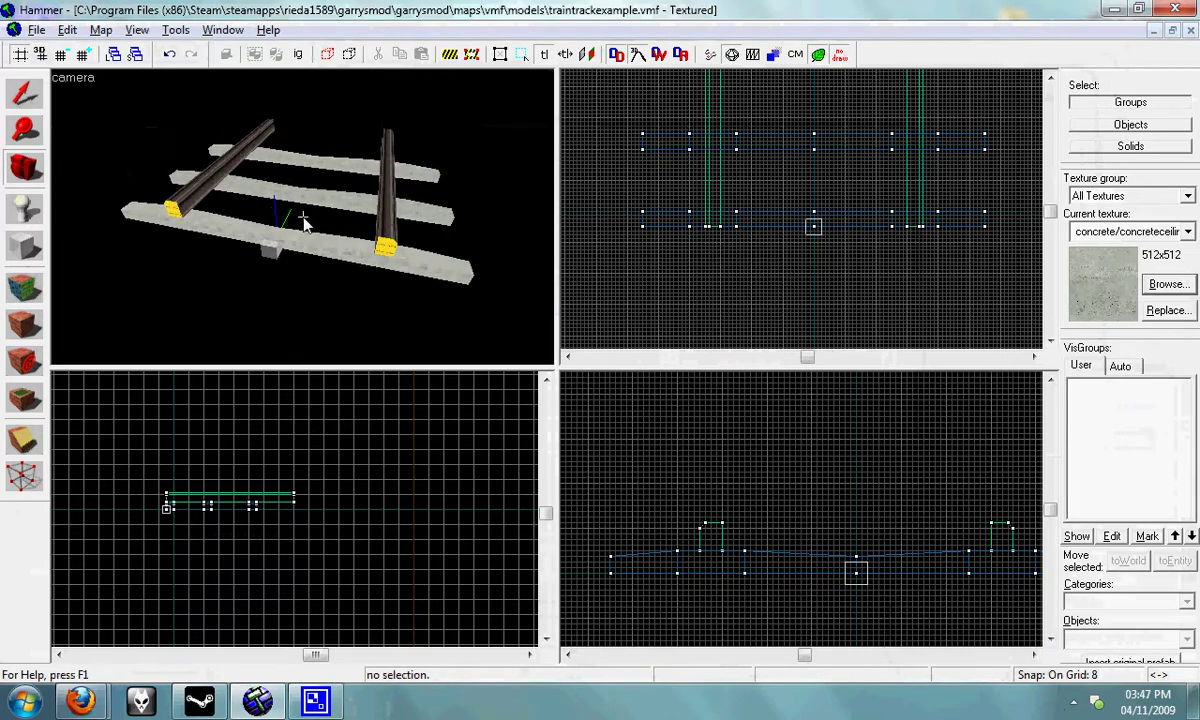
left_click(36, 30)
left_click(100, 231)
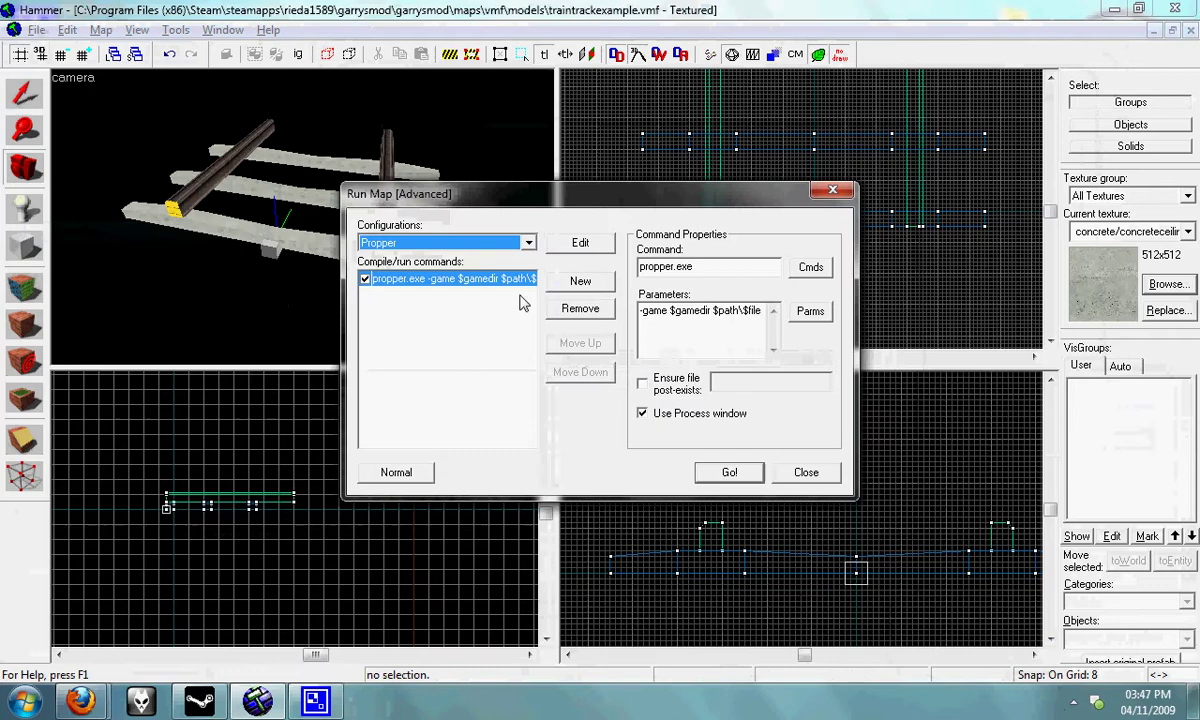
left_click(727, 472)
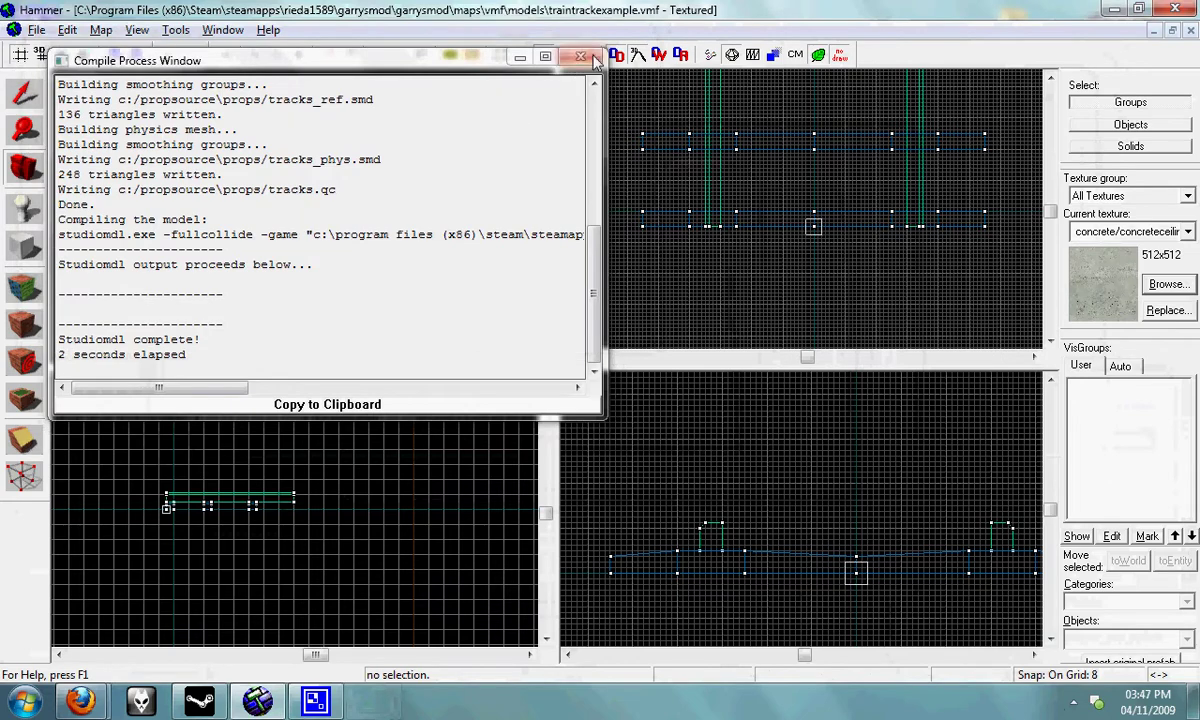
left_click(592, 58)
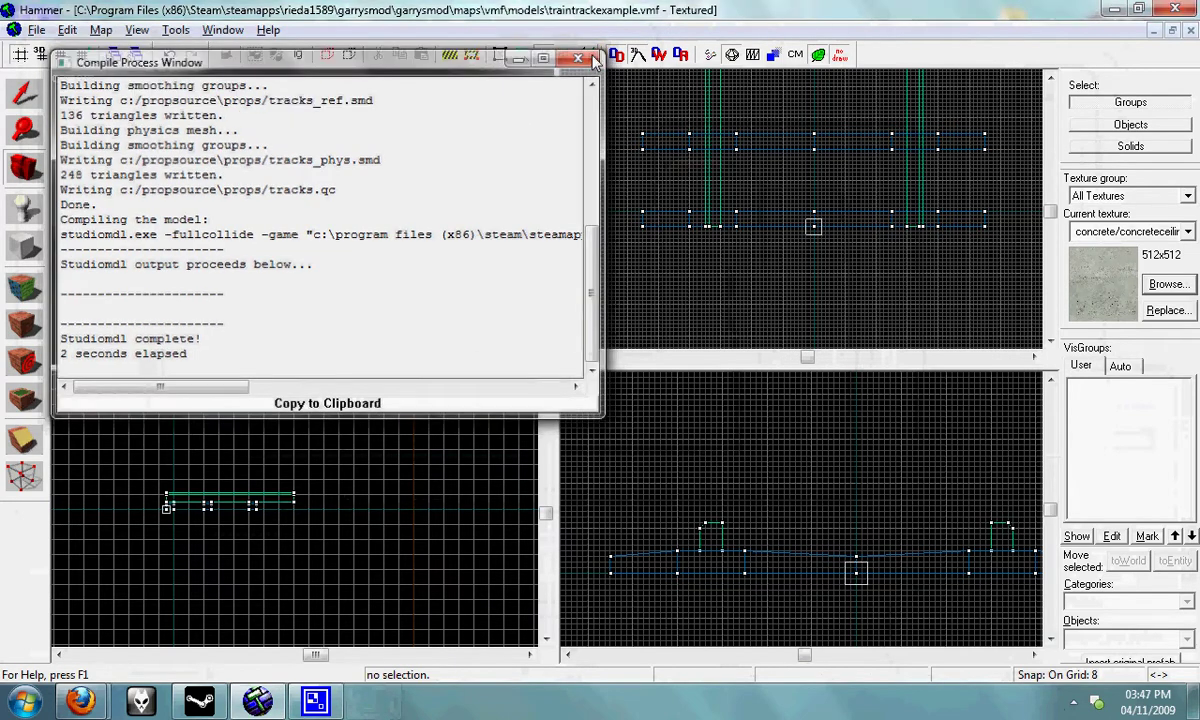
Relaunch the Hammer Editor from the Source SDK launcher and create a new map.
left_click(1113, 9)
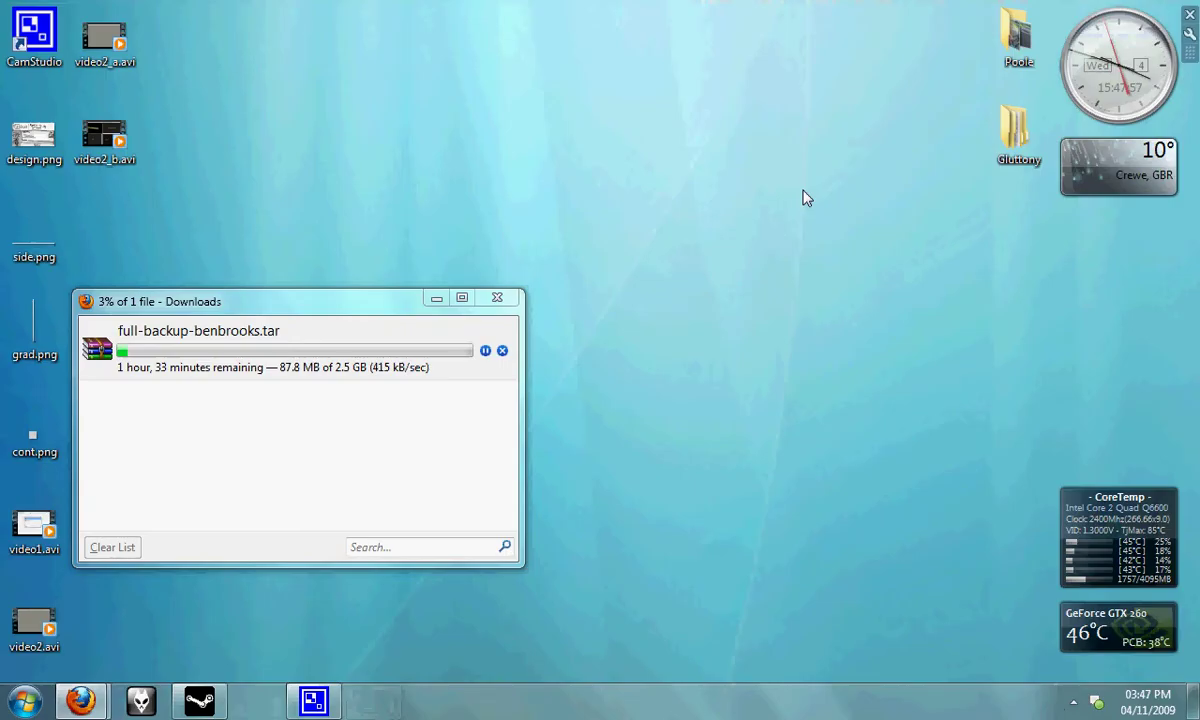
left_click(436, 299)
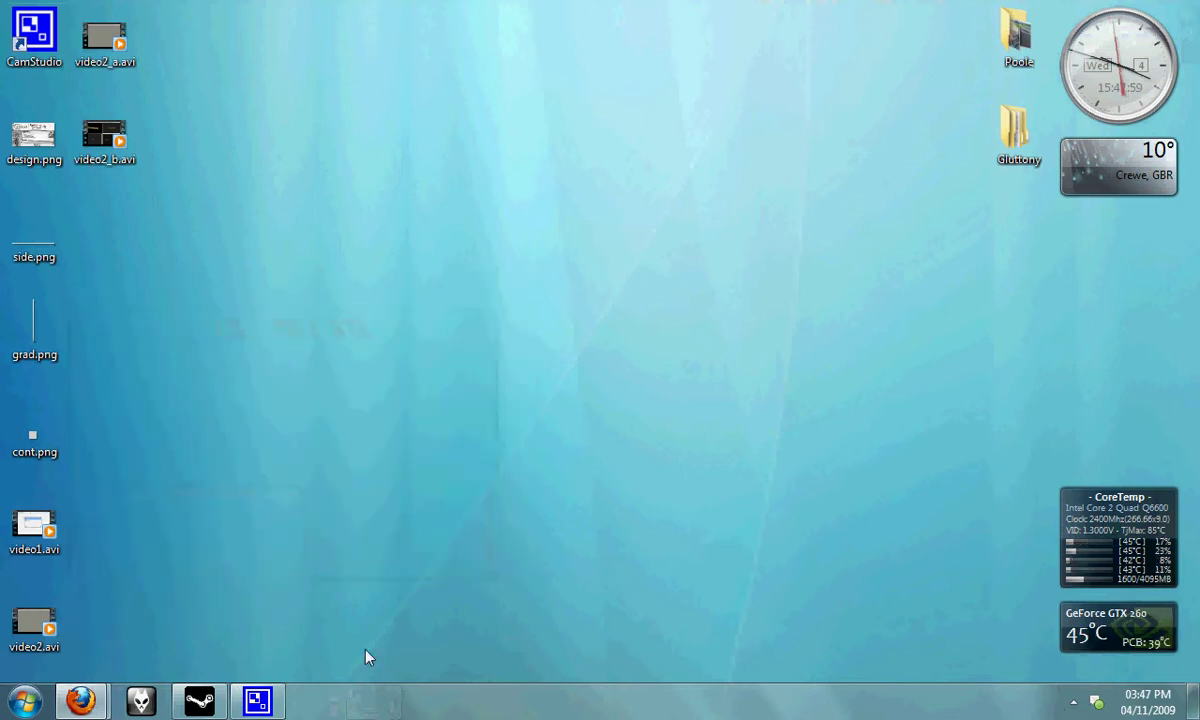
left_click(199, 700)
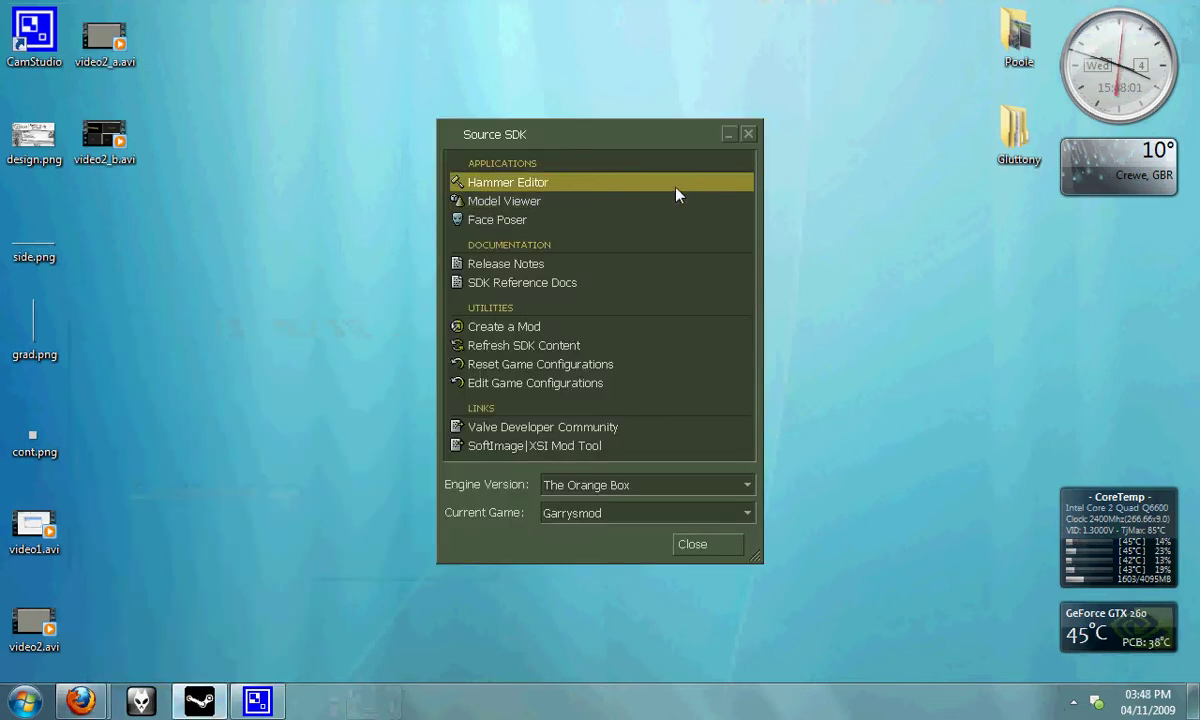
left_click(732, 134)
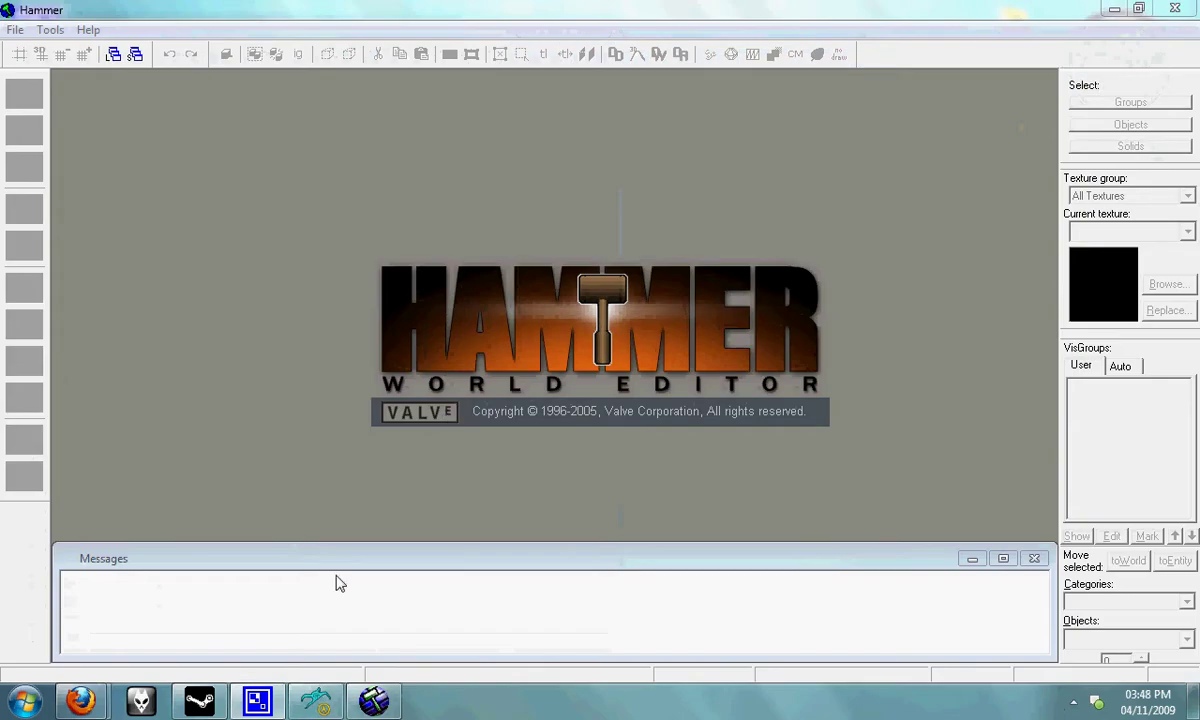
right_click(318, 700)
left_click(305, 655)
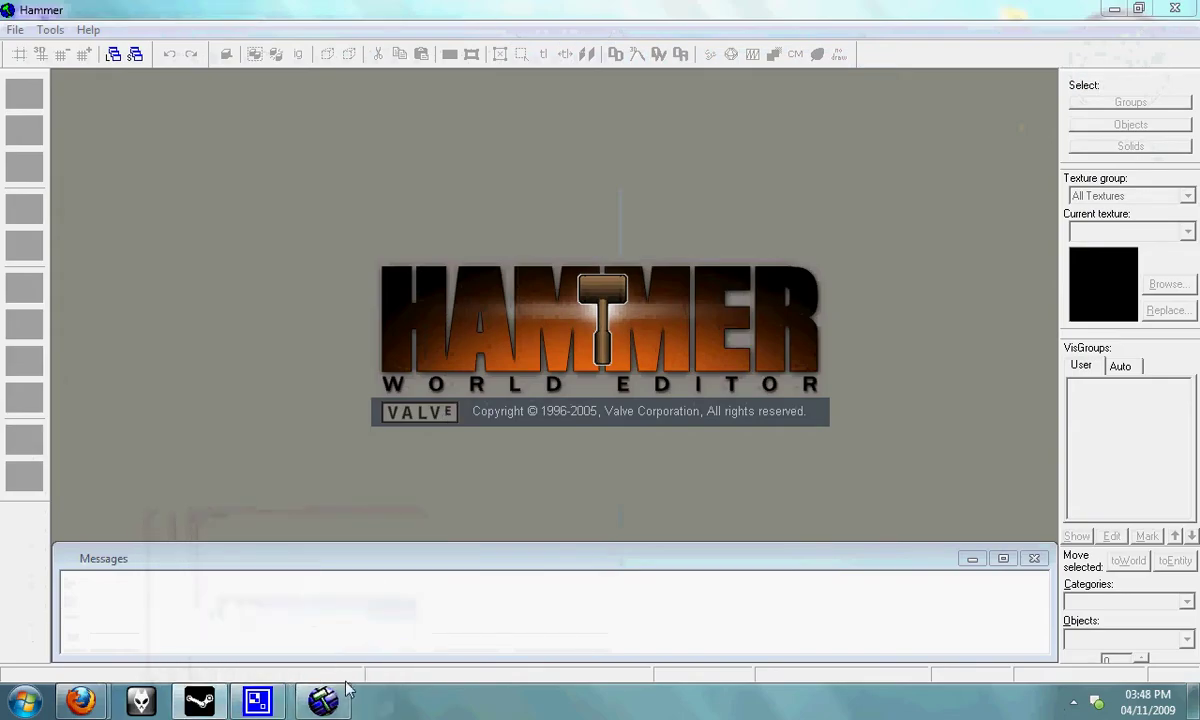
left_click(15, 29)
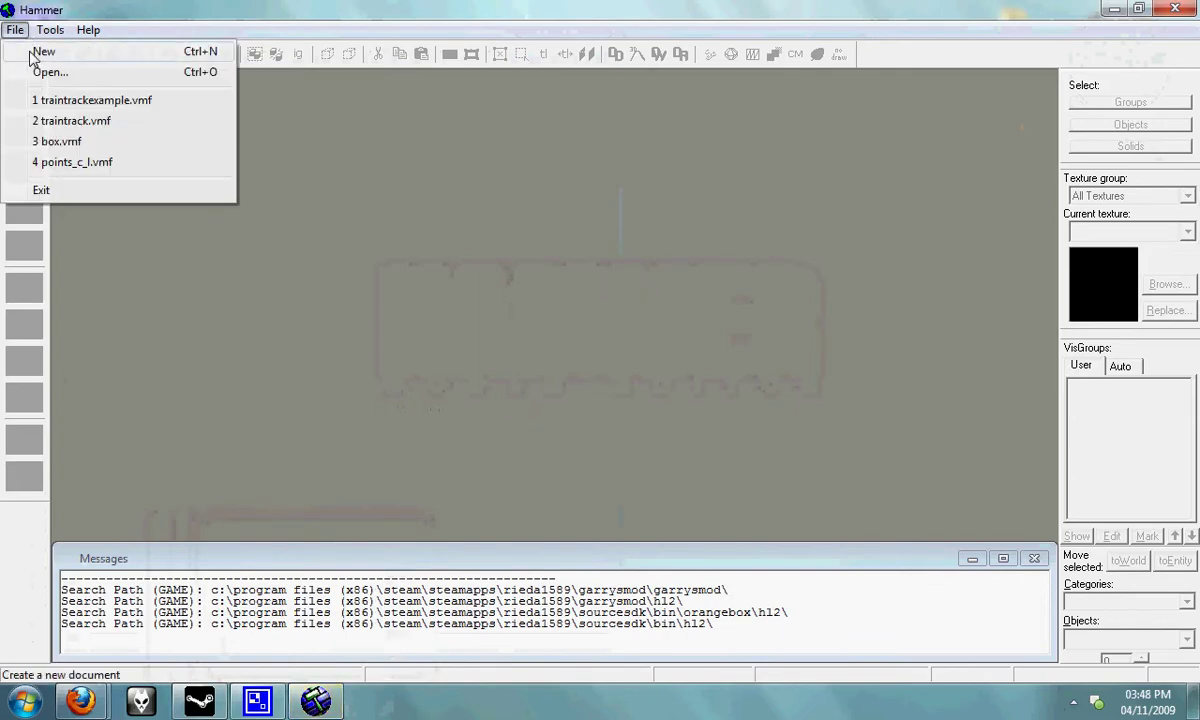
left_click(25, 46)
Choose prop_static as the entity type and place one near the map's origin in the top view.
left_click(1115, 637)
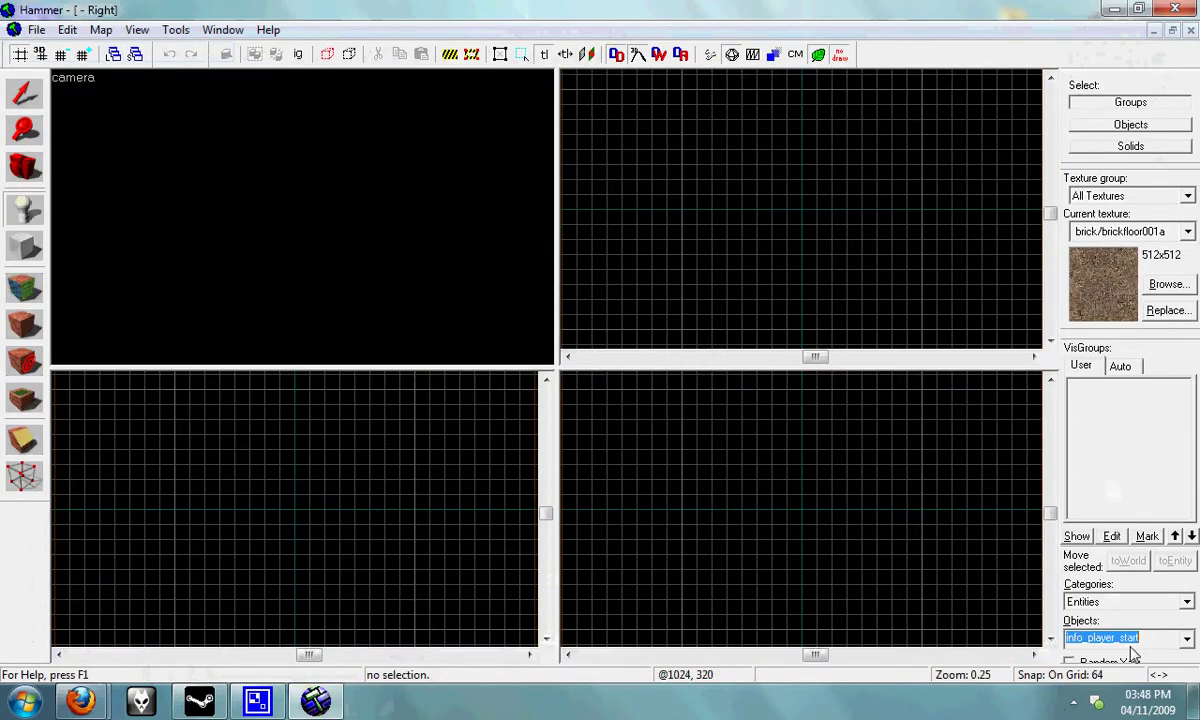
type("sta")
key("Down")
key("Down")
key("Down")
key("Down")
key("Down")
key("Down")
key("Down")
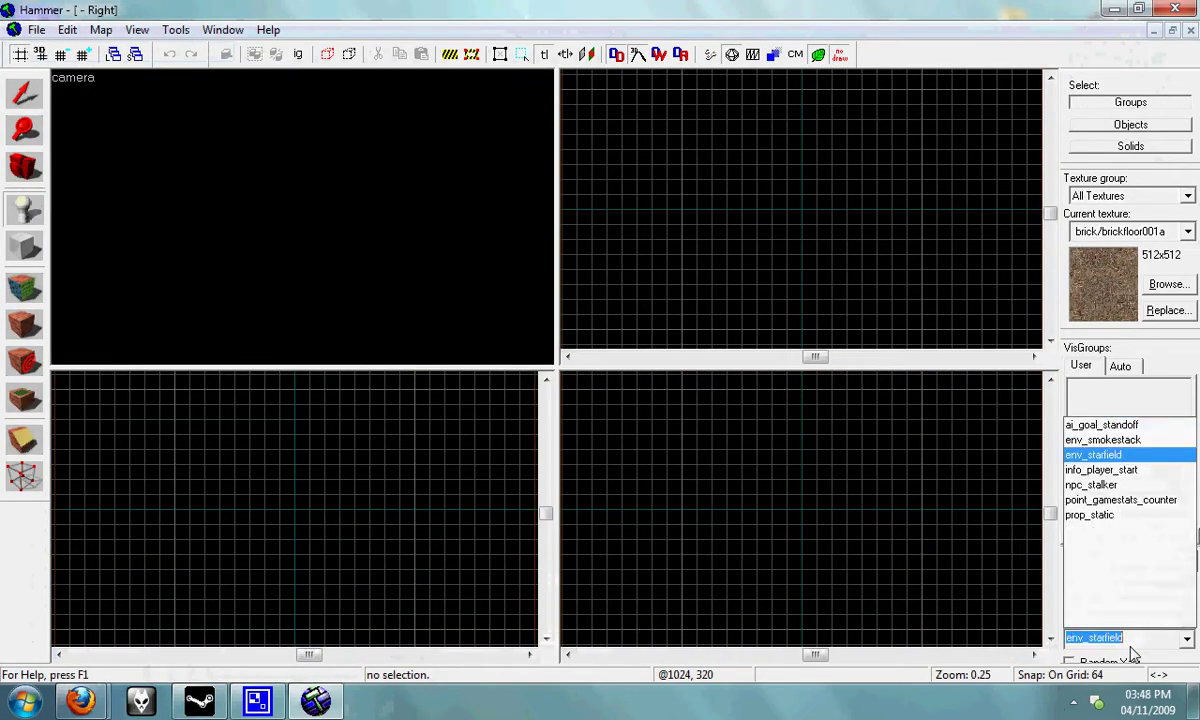
key("Return")
left_click(803, 211)
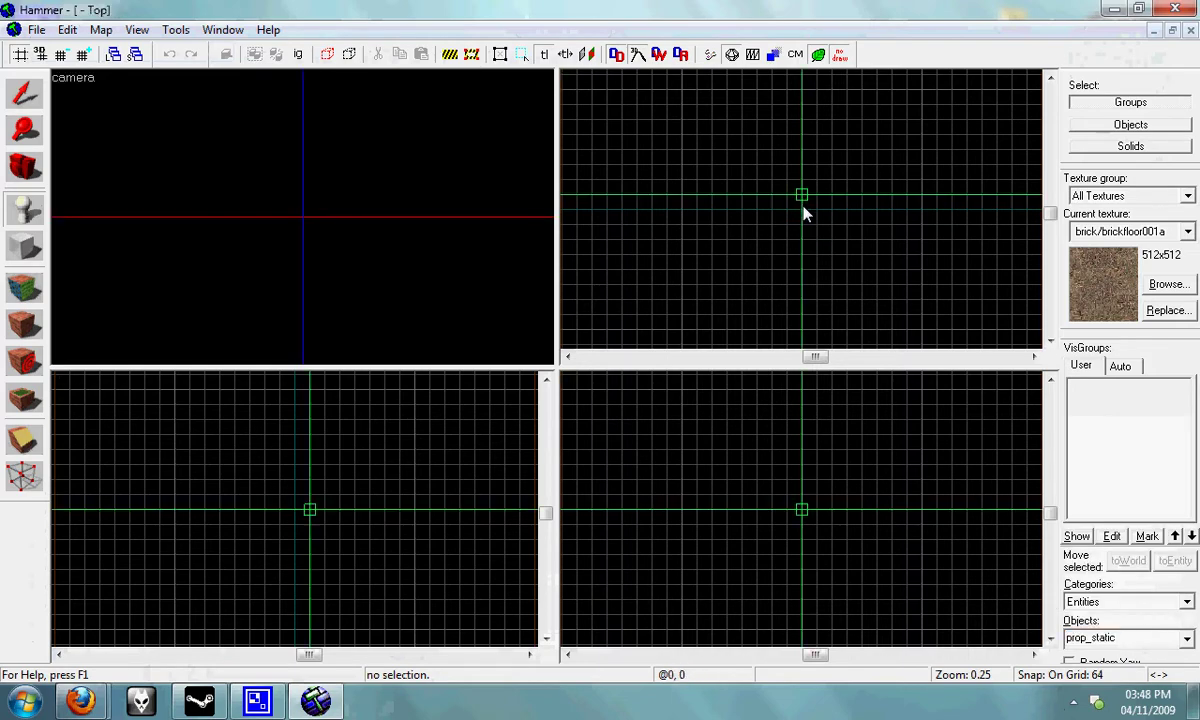
key("Return")
Browse for the prop_static's world model, filter the models by track, and select props\tracks.mdl.
key("alt+Return")
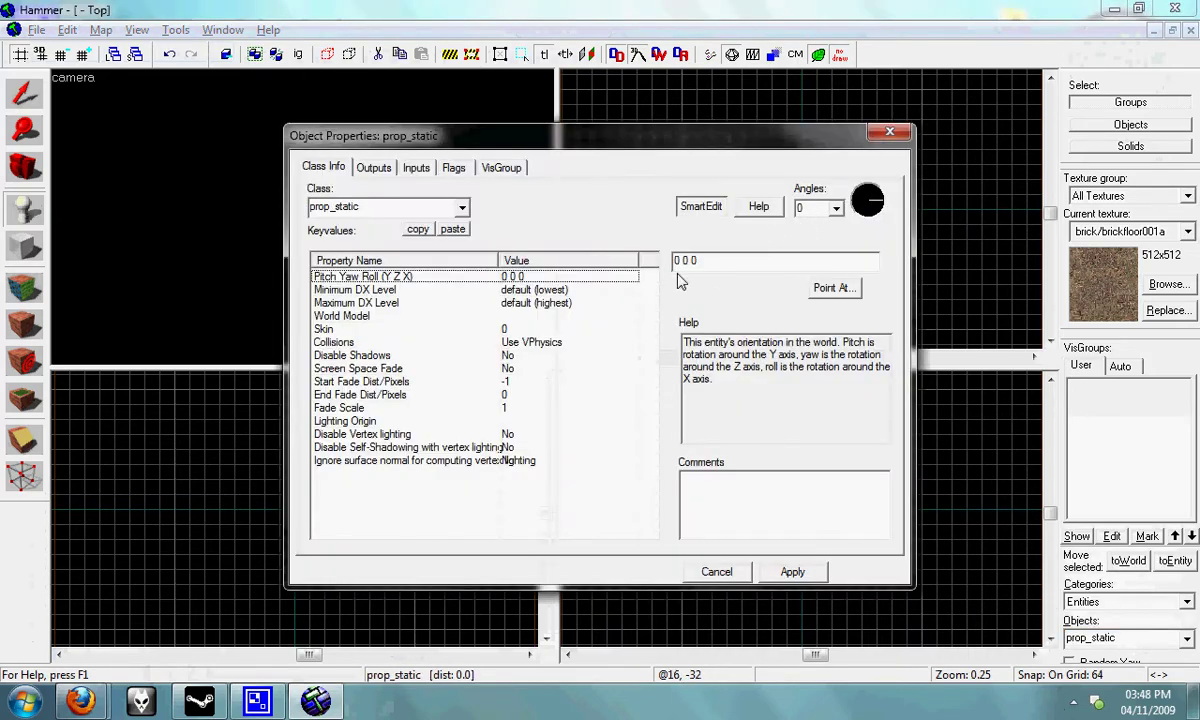
left_click(627, 317)
left_click(691, 287)
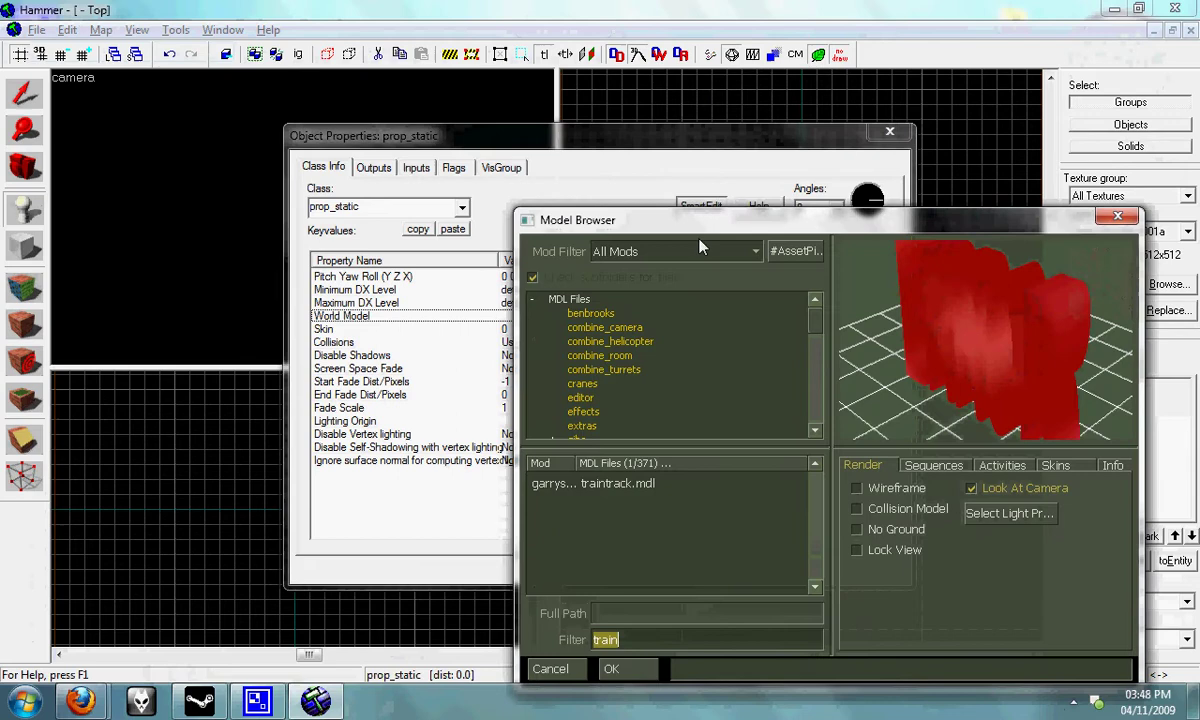
left_click_drag(773, 213, 588, 140)
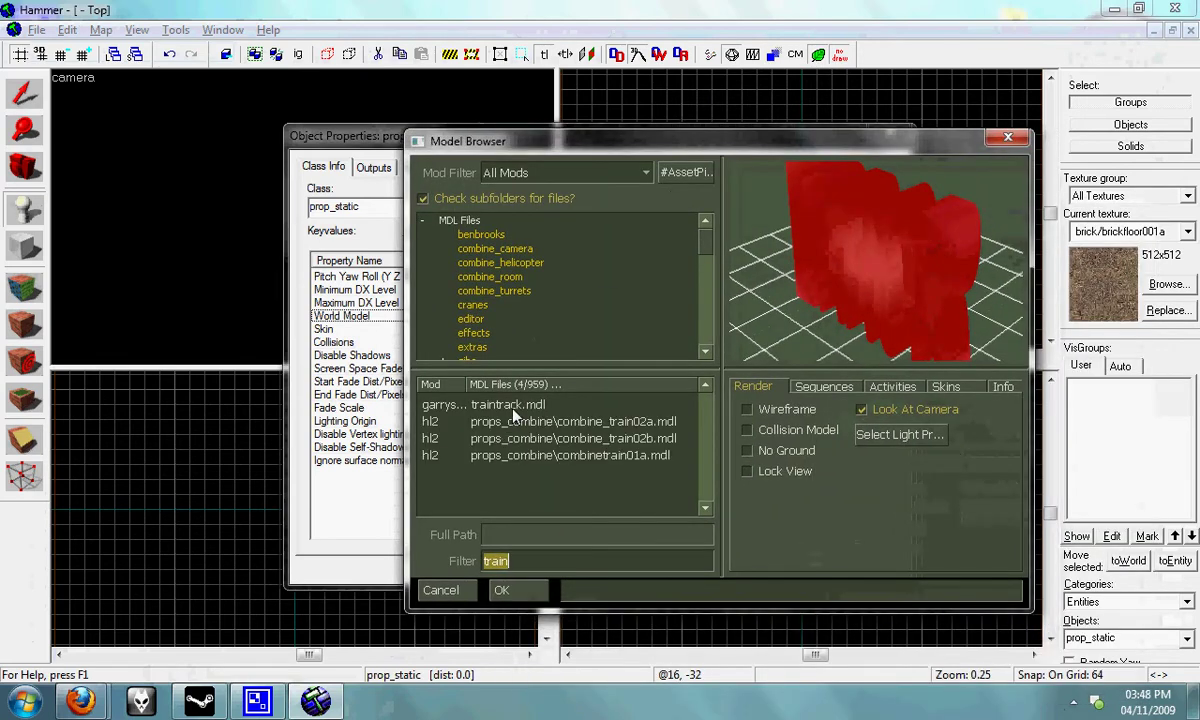
type("track")
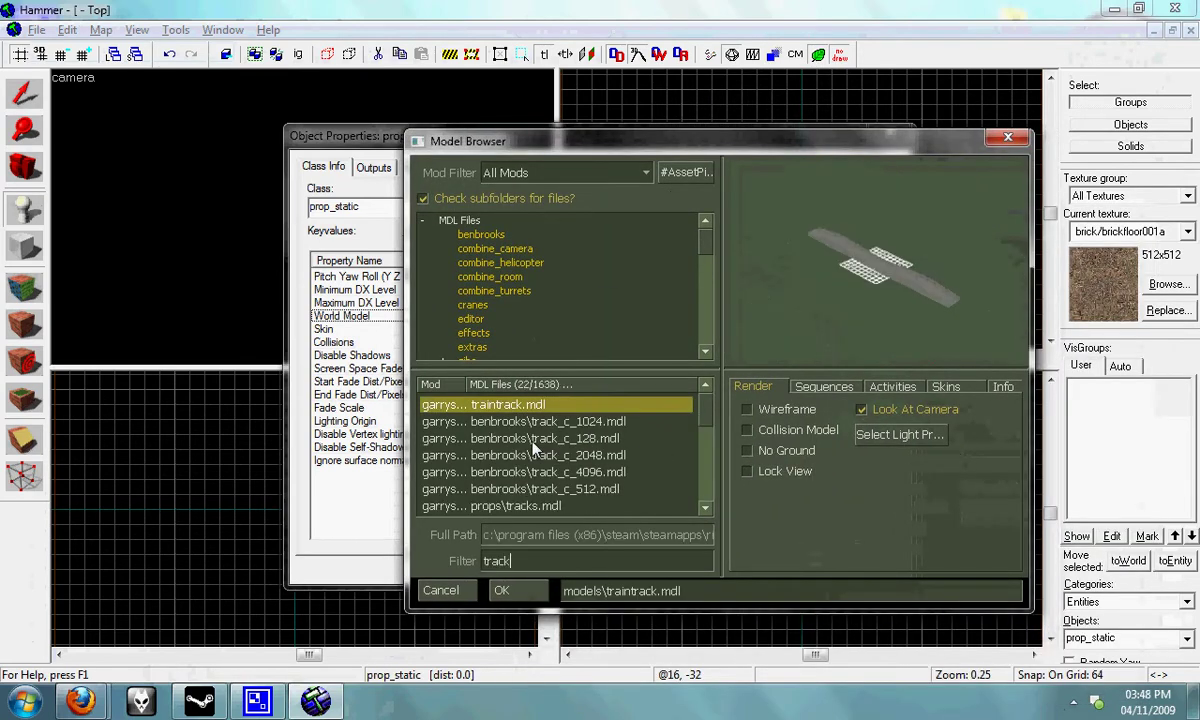
left_click(500, 505)
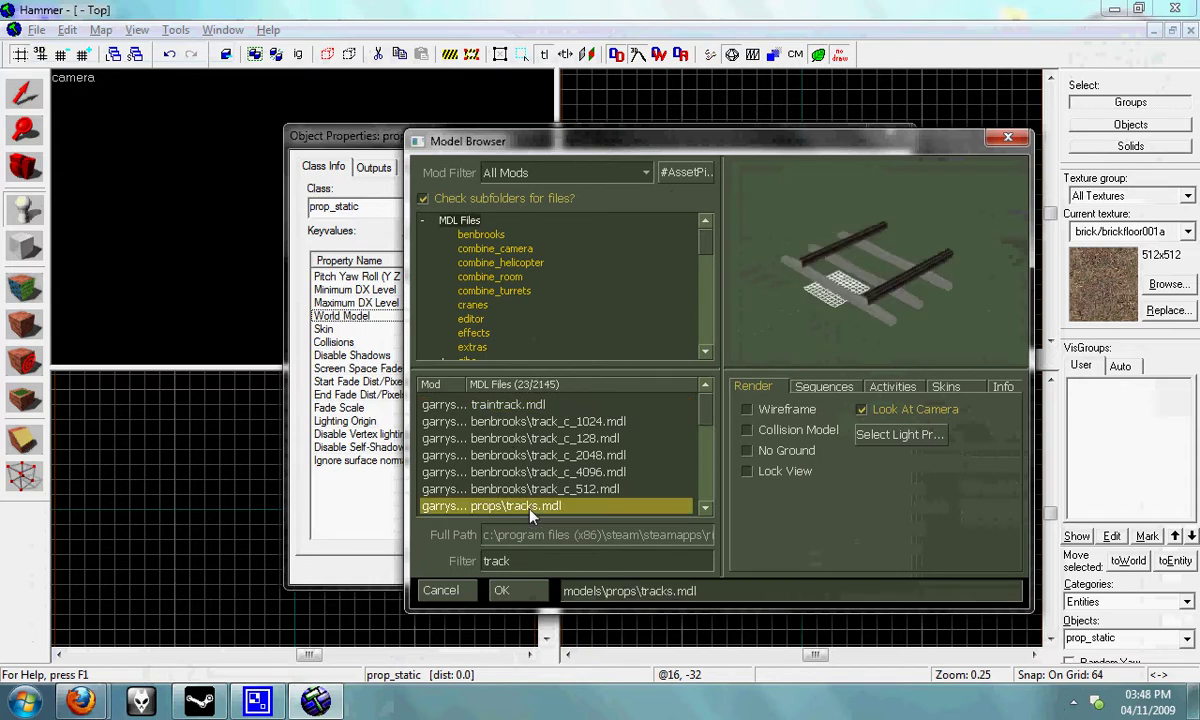
Examine the tracks model in the preview from several angles, both textured and in wireframe.
right_click_drag(983, 206, 853, 293)
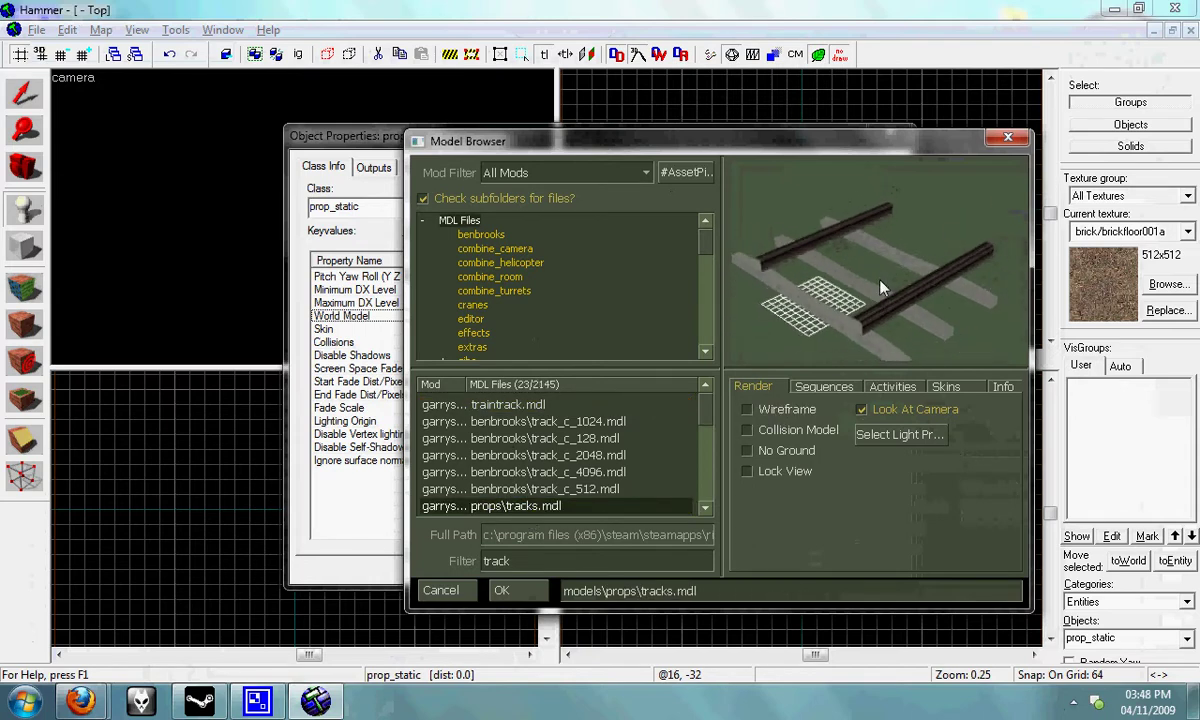
left_click_drag(881, 287, 890, 330)
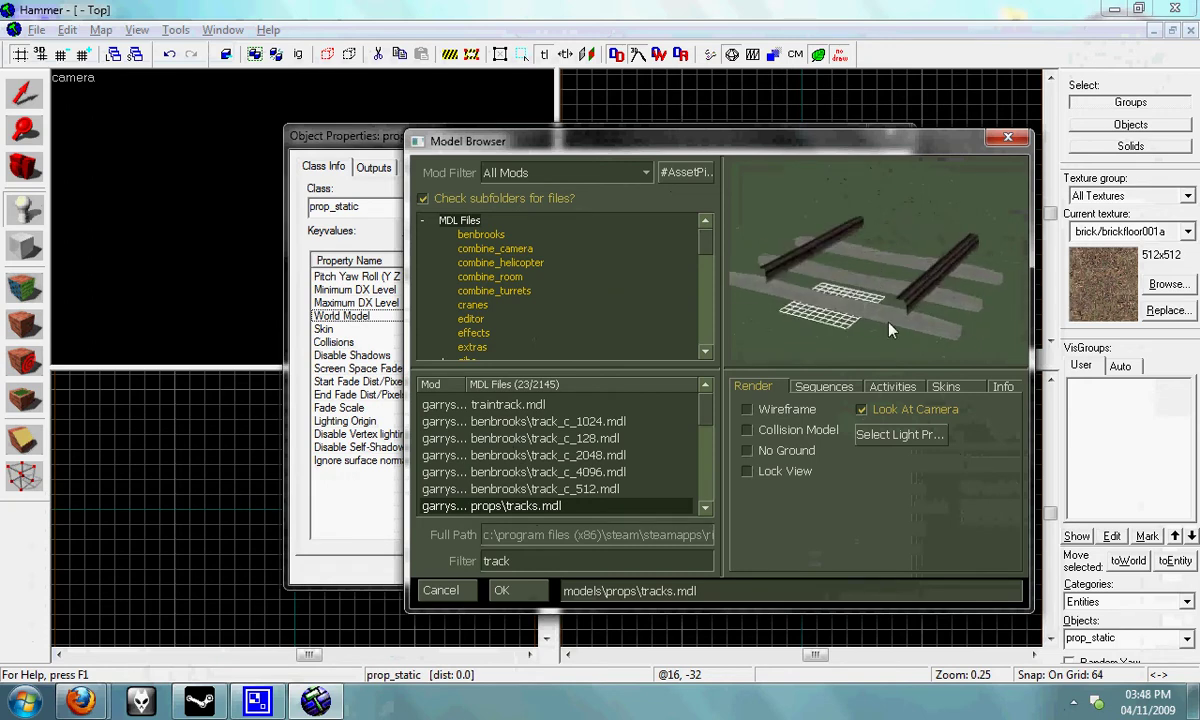
left_click(748, 409)
left_click_drag(833, 254, 891, 286)
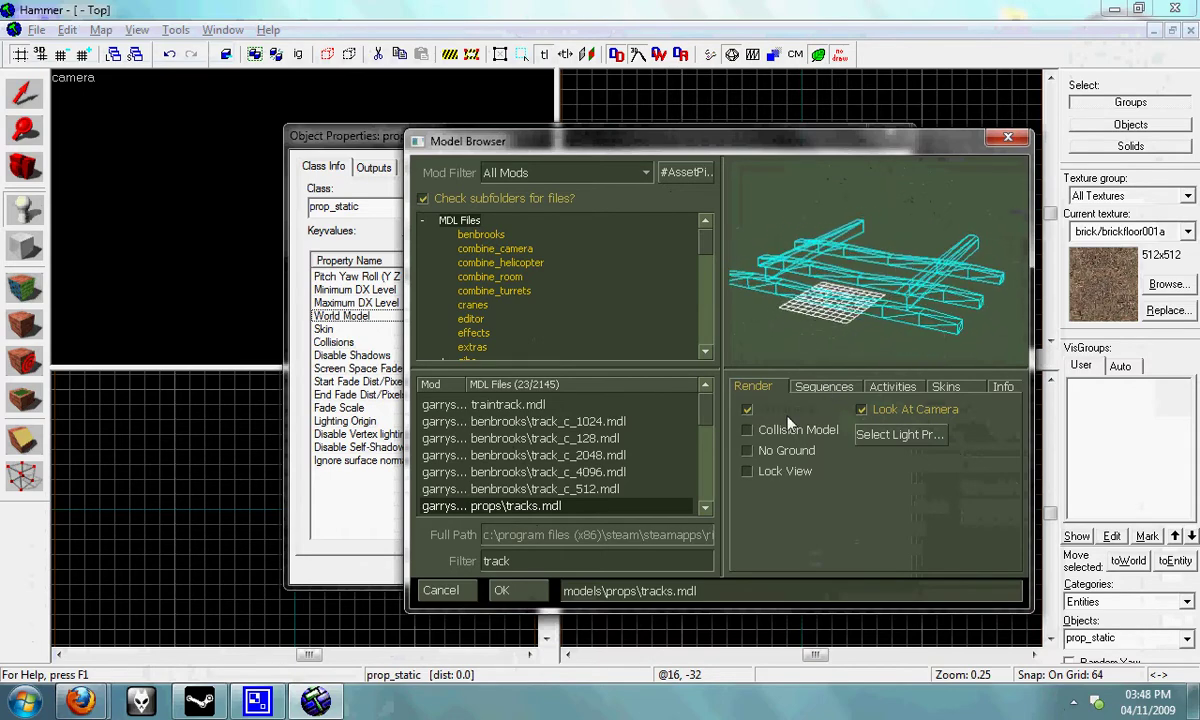
left_click_drag(812, 272, 744, 347)
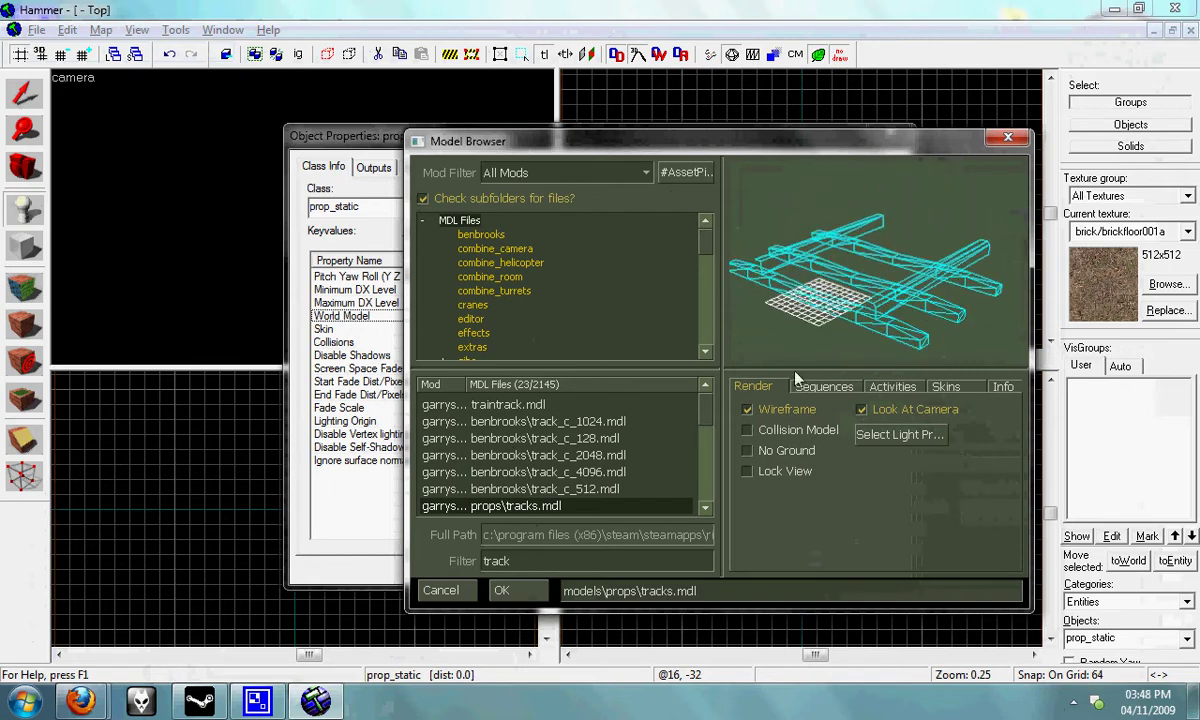
left_click(746, 410)
Display the tracks model's collision model and inspect it from several angles and close up.
left_click(747, 430)
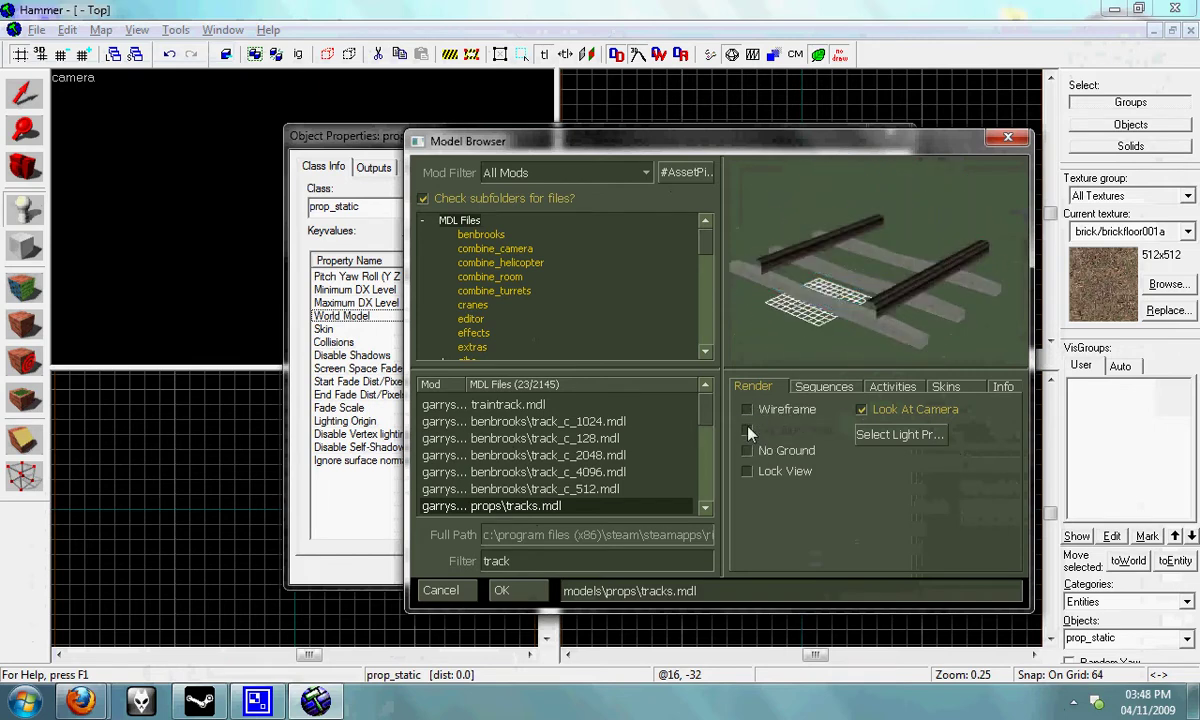
left_click_drag(946, 292, 845, 293)
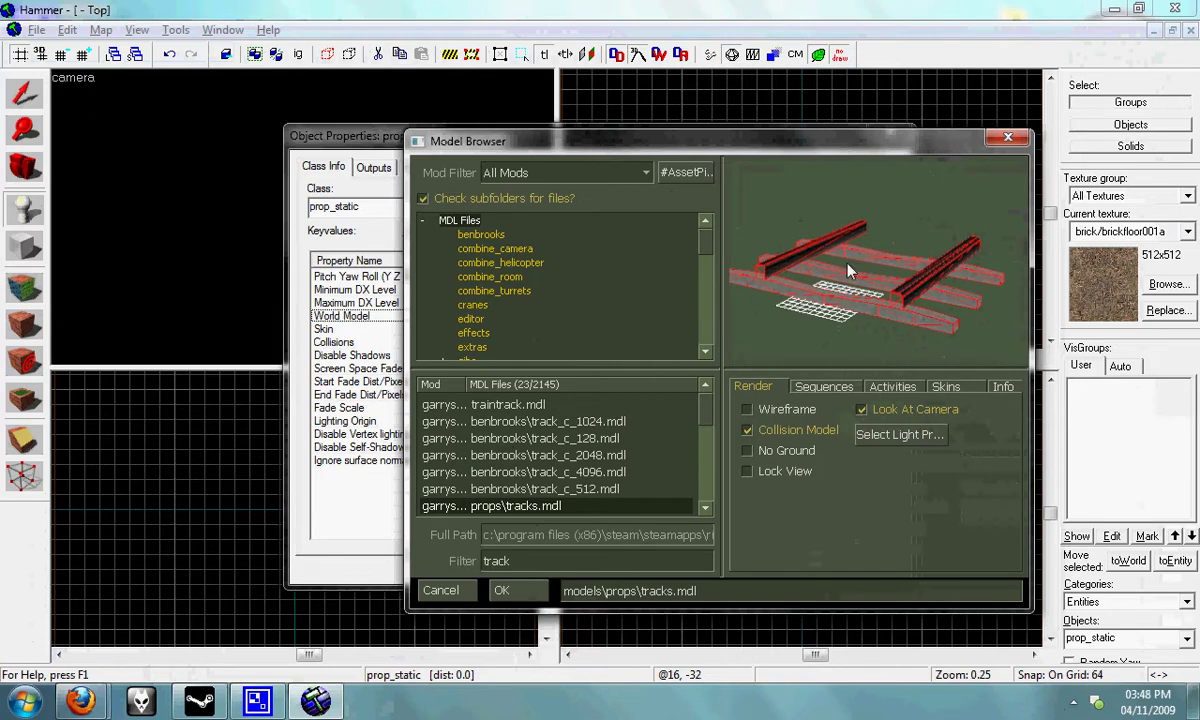
left_click_drag(832, 269, 782, 332)
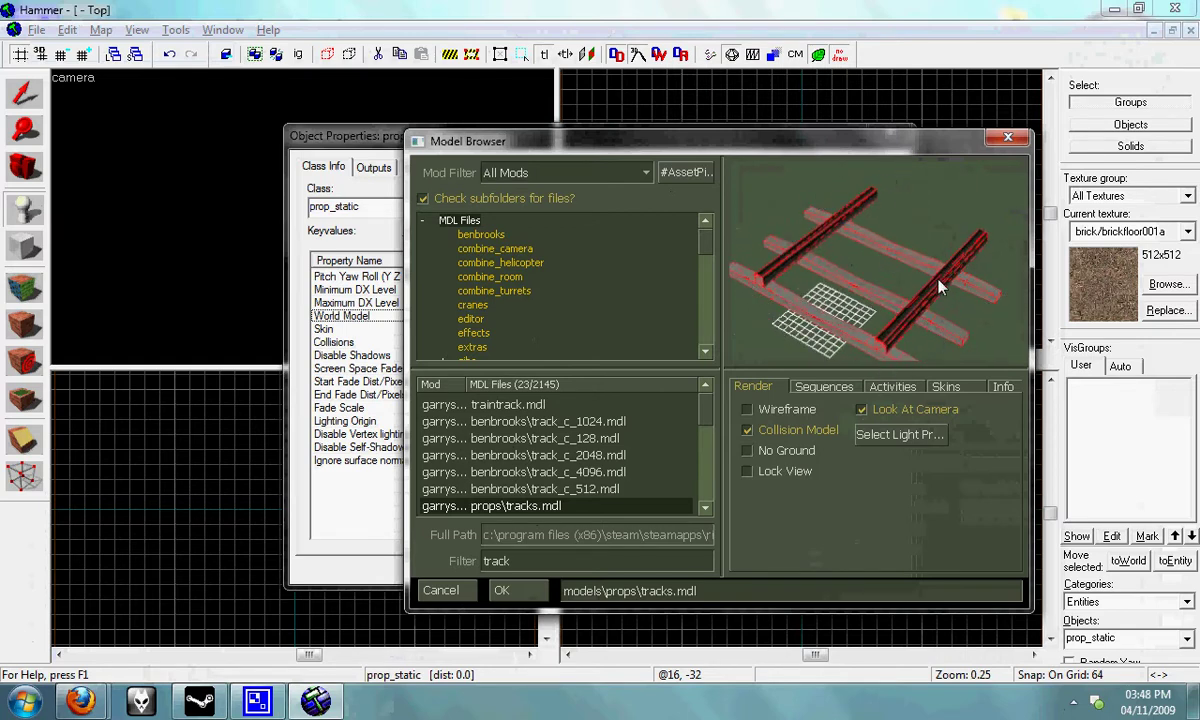
left_click_drag(848, 222, 890, 371)
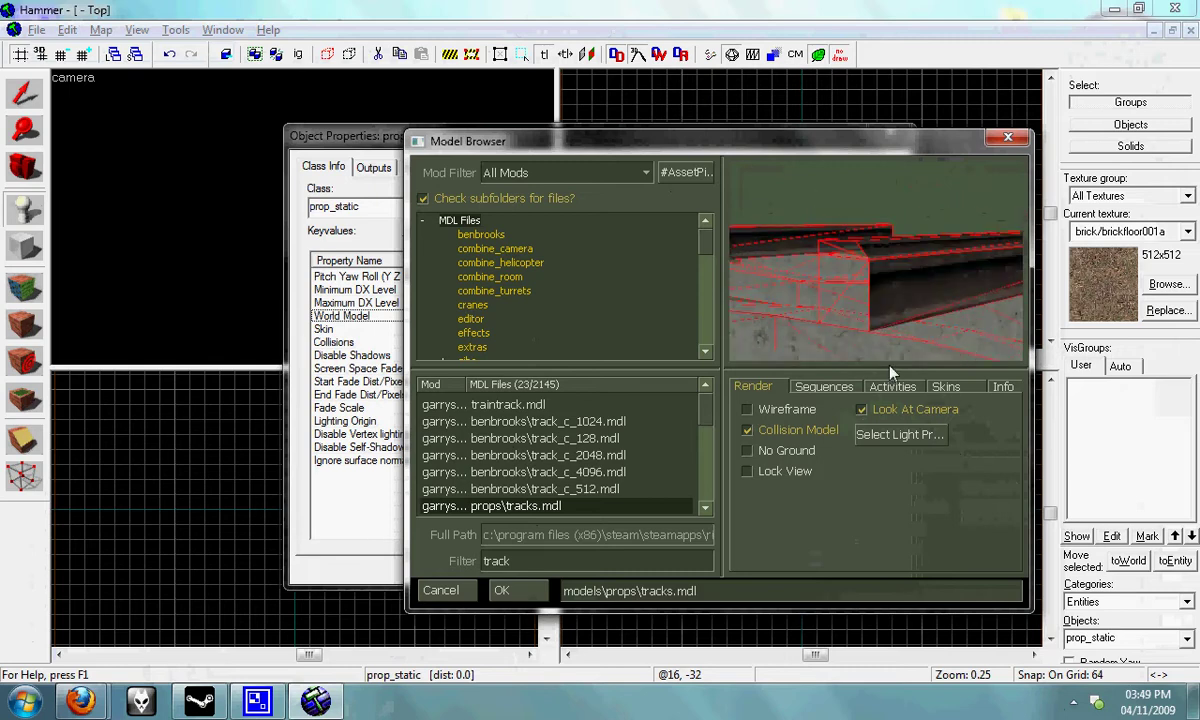
right_click_drag(890, 371, 896, 230)
scroll(876, 265, "up", 5)
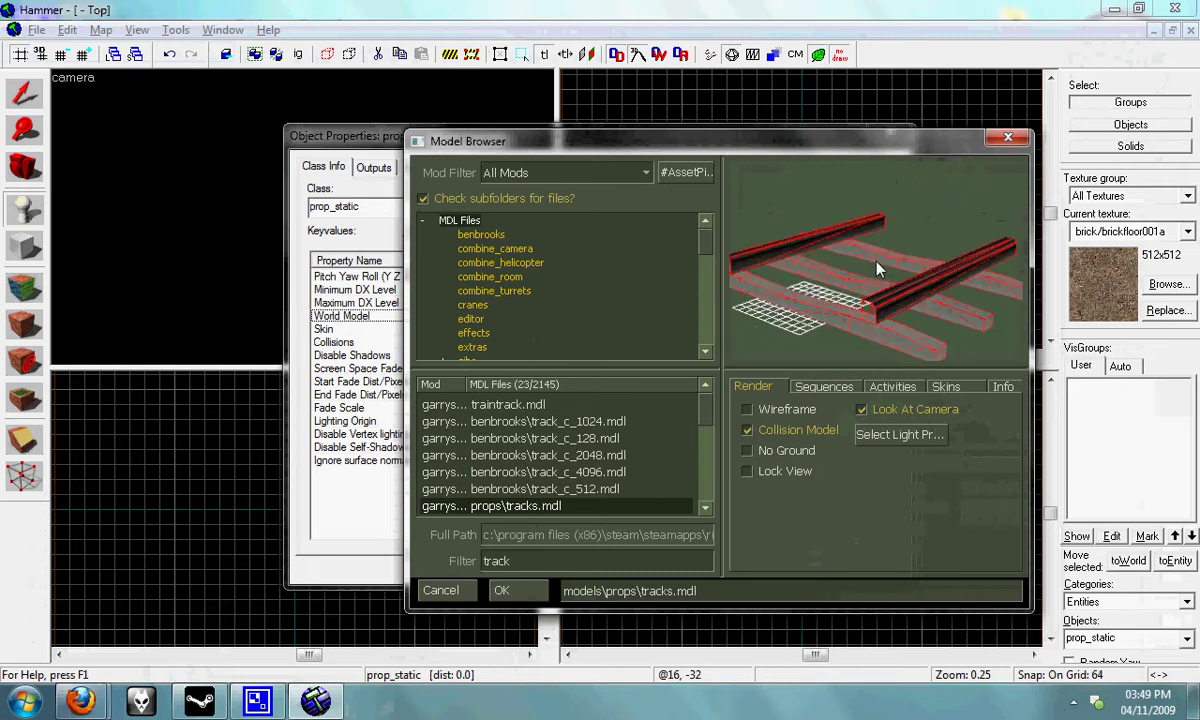
Cancel the model selection and the prop_static's properties, and close the test map without saving it.
left_click(459, 592)
left_click(738, 576)
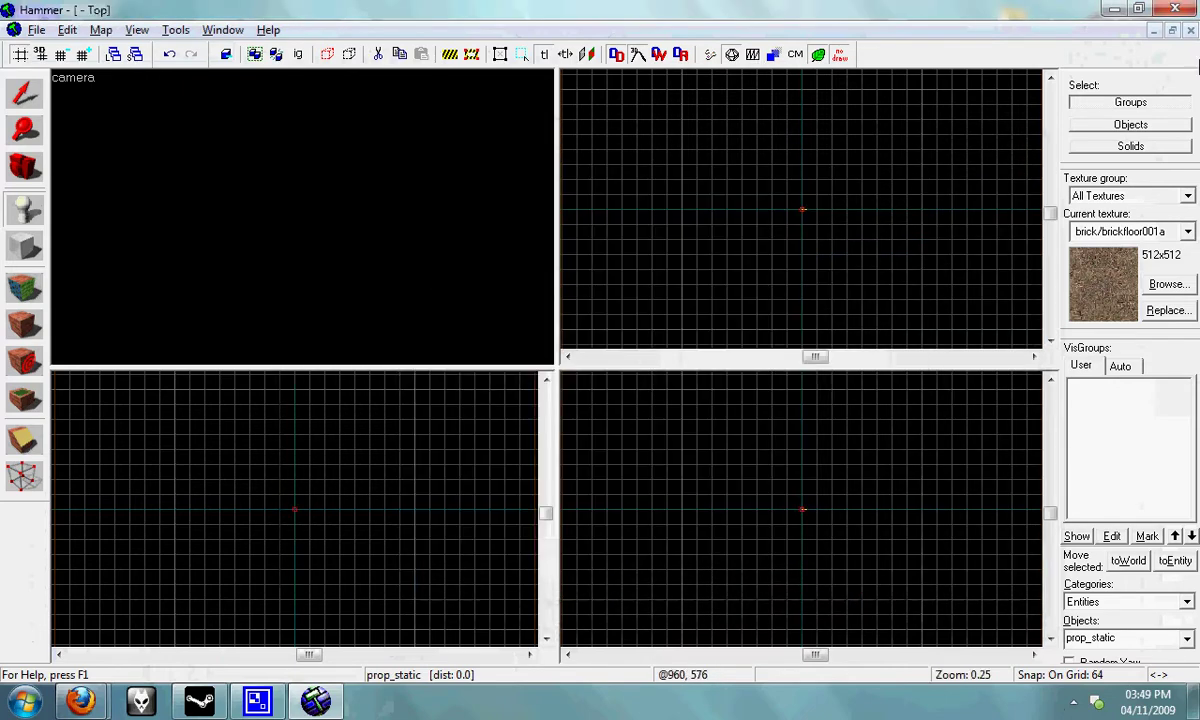
left_click(1190, 33)
left_click(590, 419)
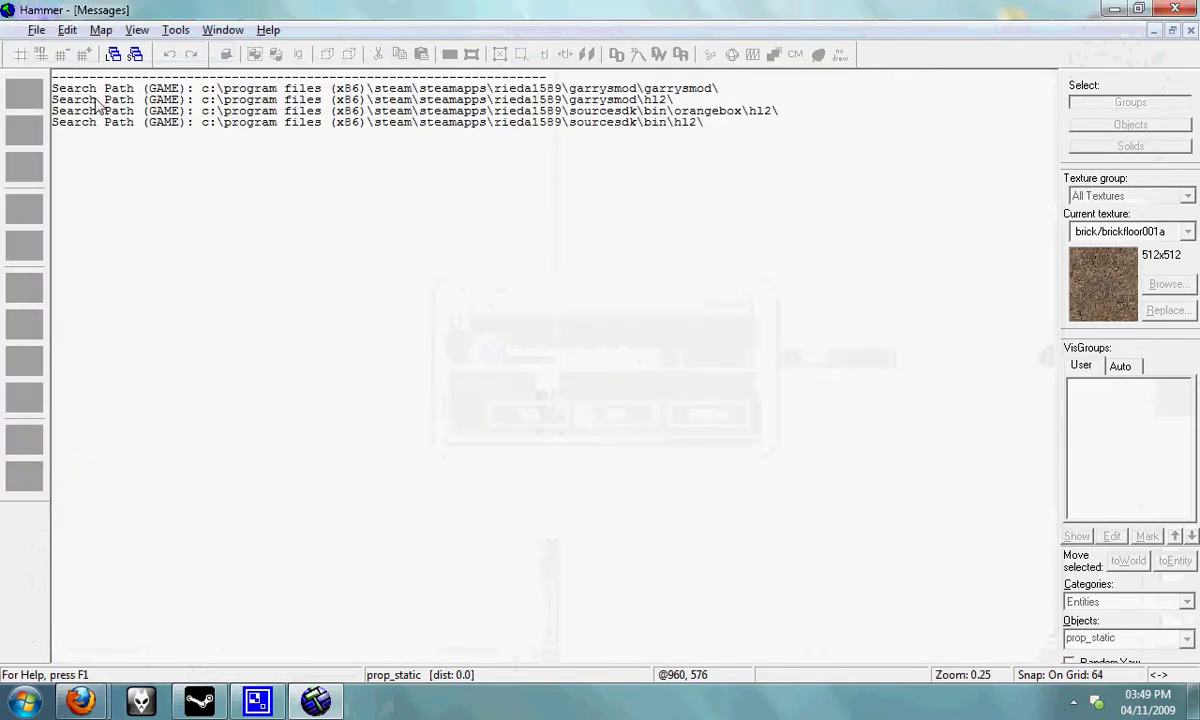
Reopen traintrackexample.vmf and look at the track from an angle in the camera view.
left_click(35, 31)
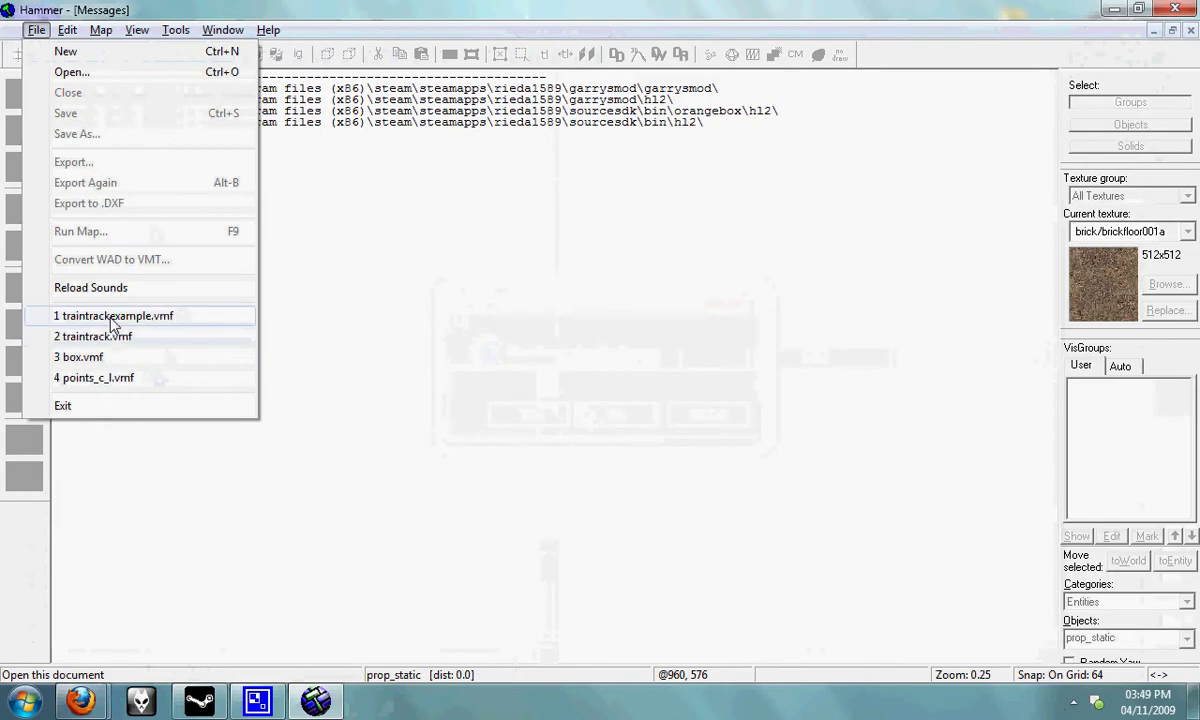
left_click(53, 313)
left_click(25, 167)
left_click_drag(200, 203, 284, 203)
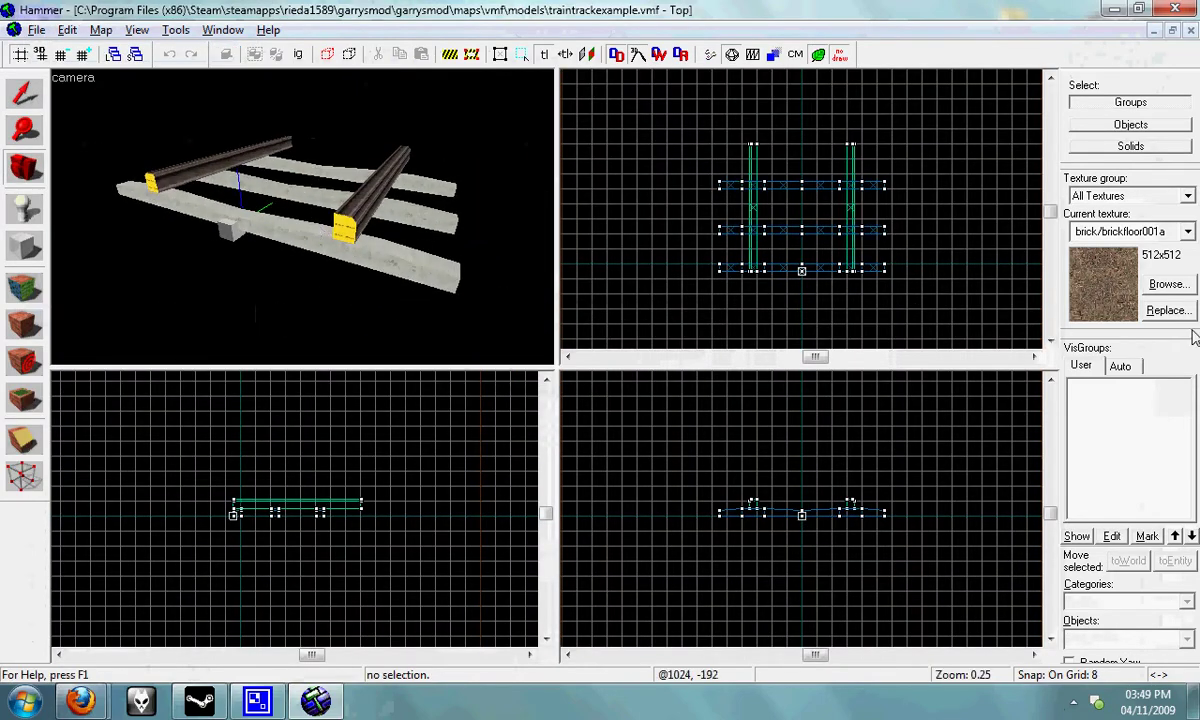
Filter the textures by clip and make tools/toolsclip the current texture.
left_click(1168, 284)
type("cl")
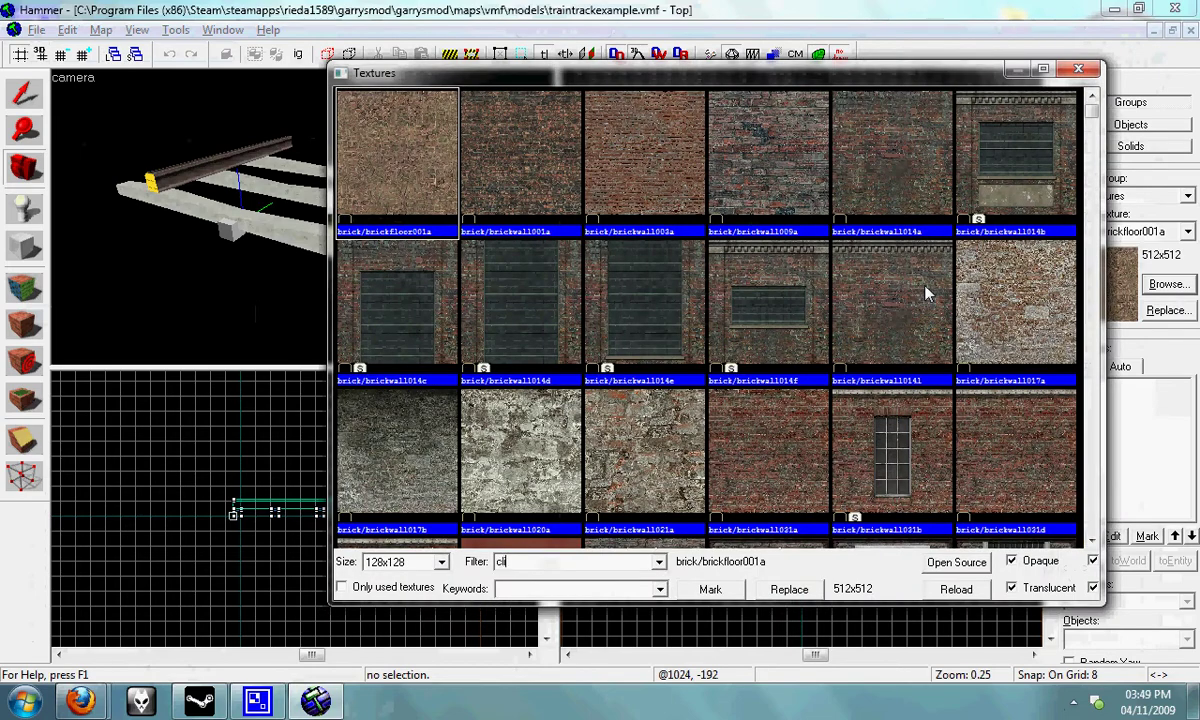
type("ip")
double_click(368, 122)
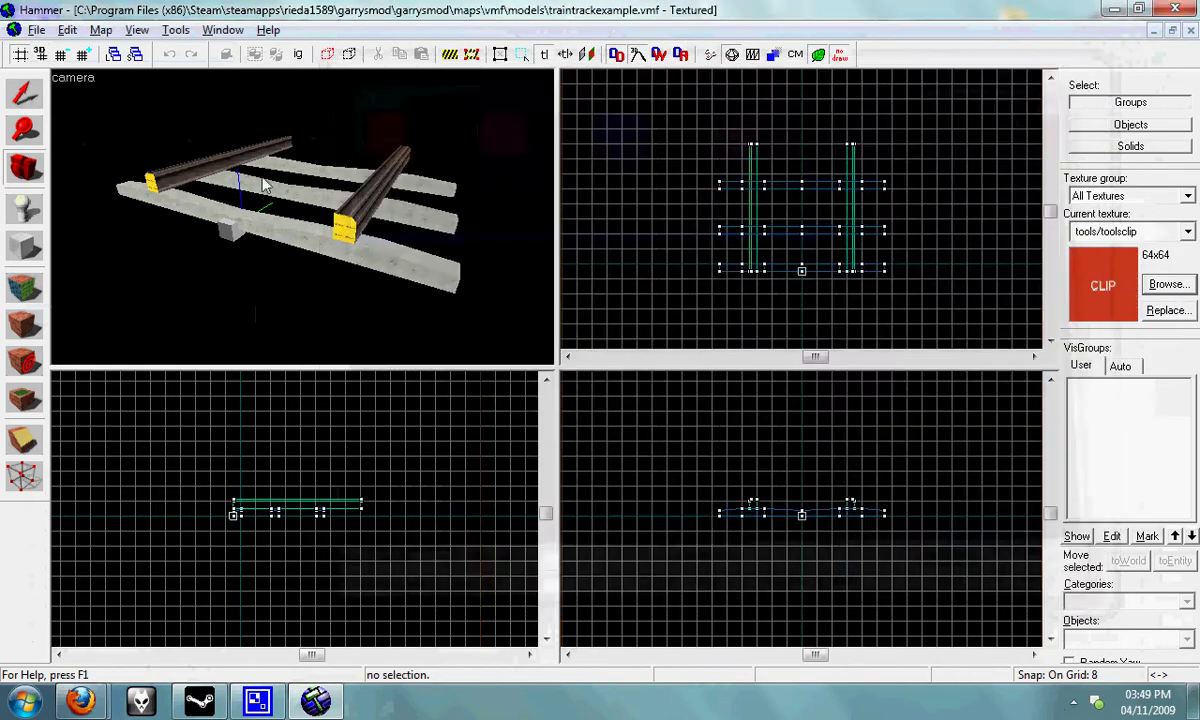
Create a 32 × 544 × 40 clip block exactly enclosing one rail and copy it onto the other rail.
left_click(25, 245)
scroll(740, 150, "up", 8)
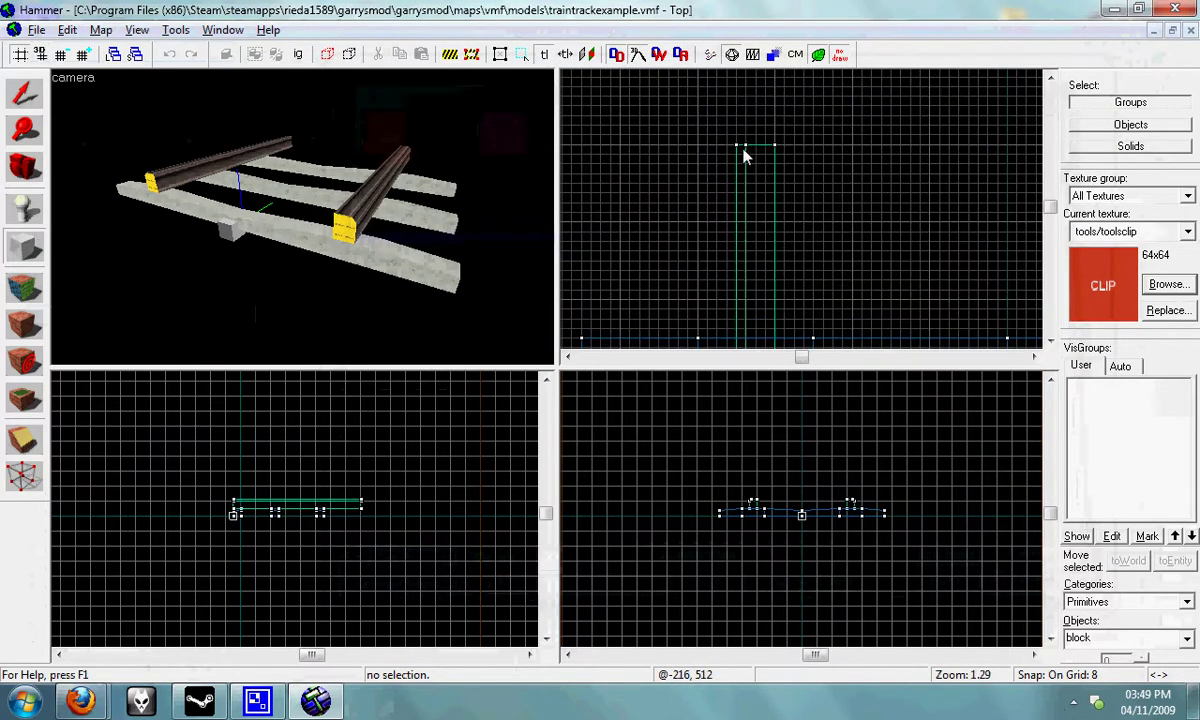
left_click_drag(744, 155, 779, 262)
scroll(790, 520, "up", 6)
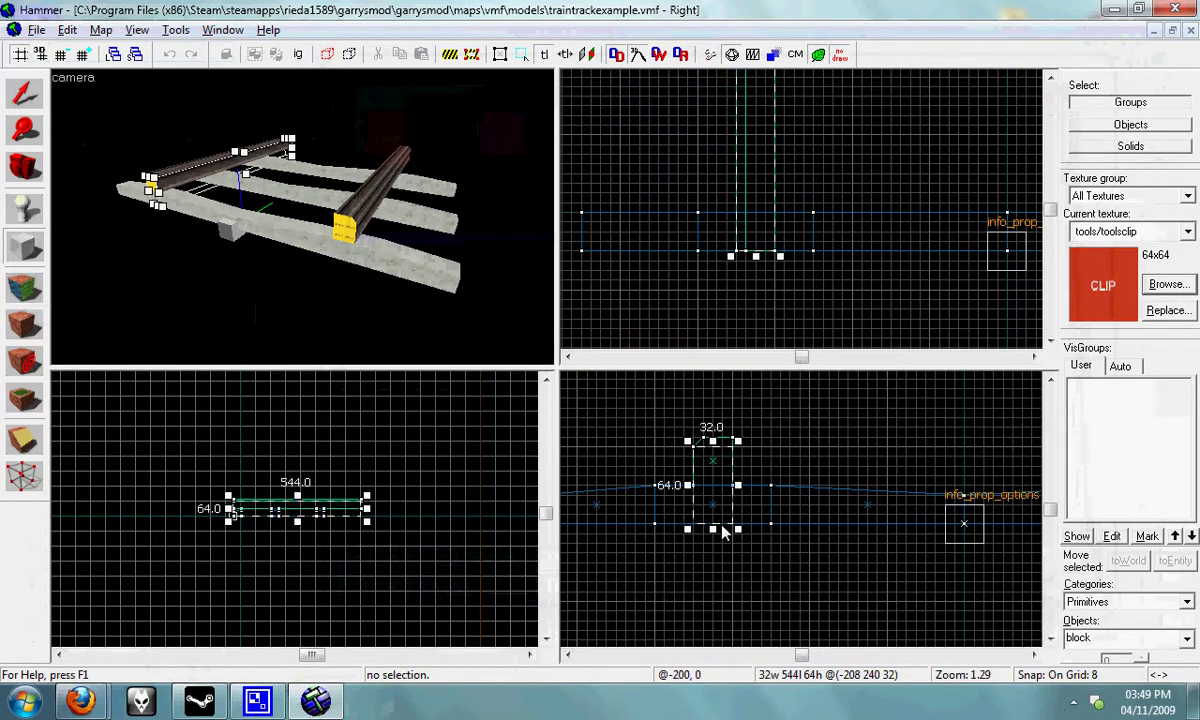
left_click_drag(715, 530, 715, 498)
scroll(688, 432, "up", 6)
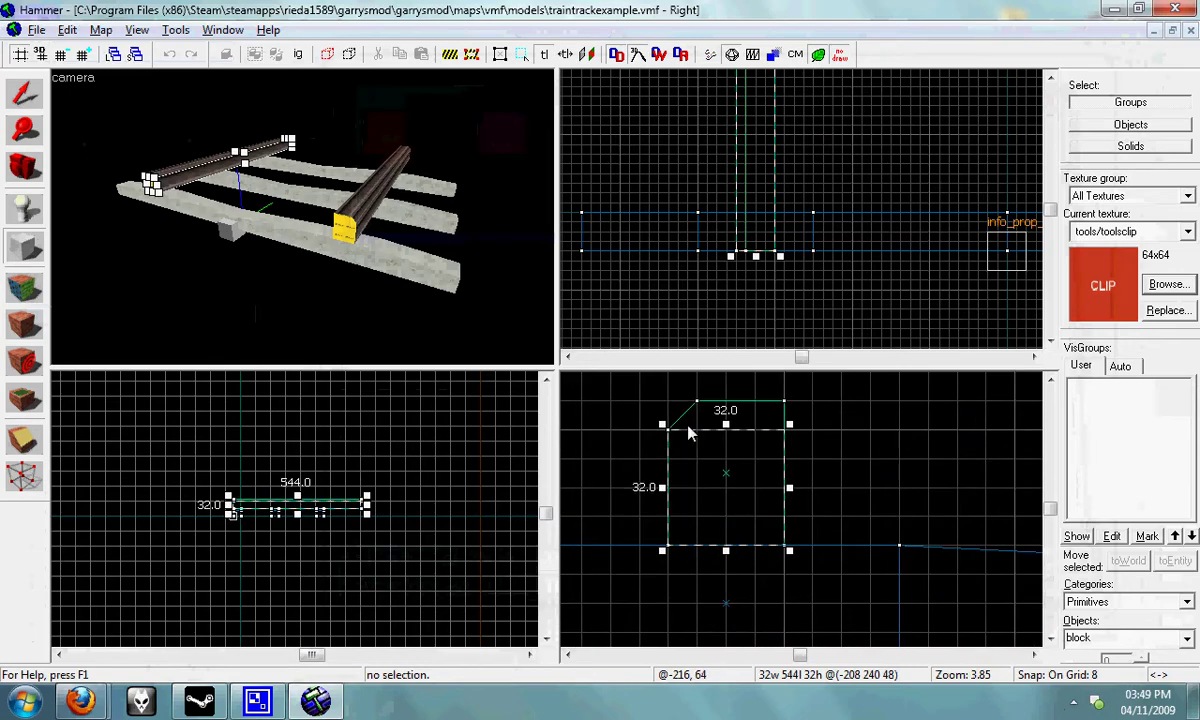
left_click_drag(727, 428, 729, 415)
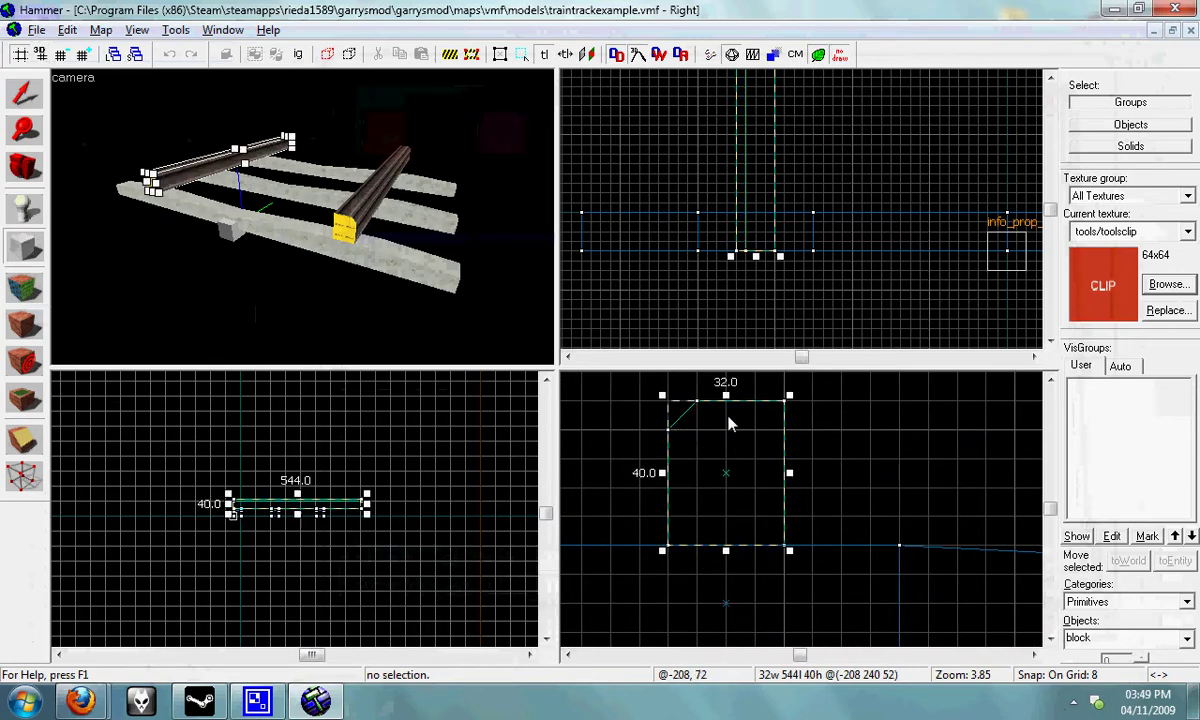
key("Return")
left_click(24, 93)
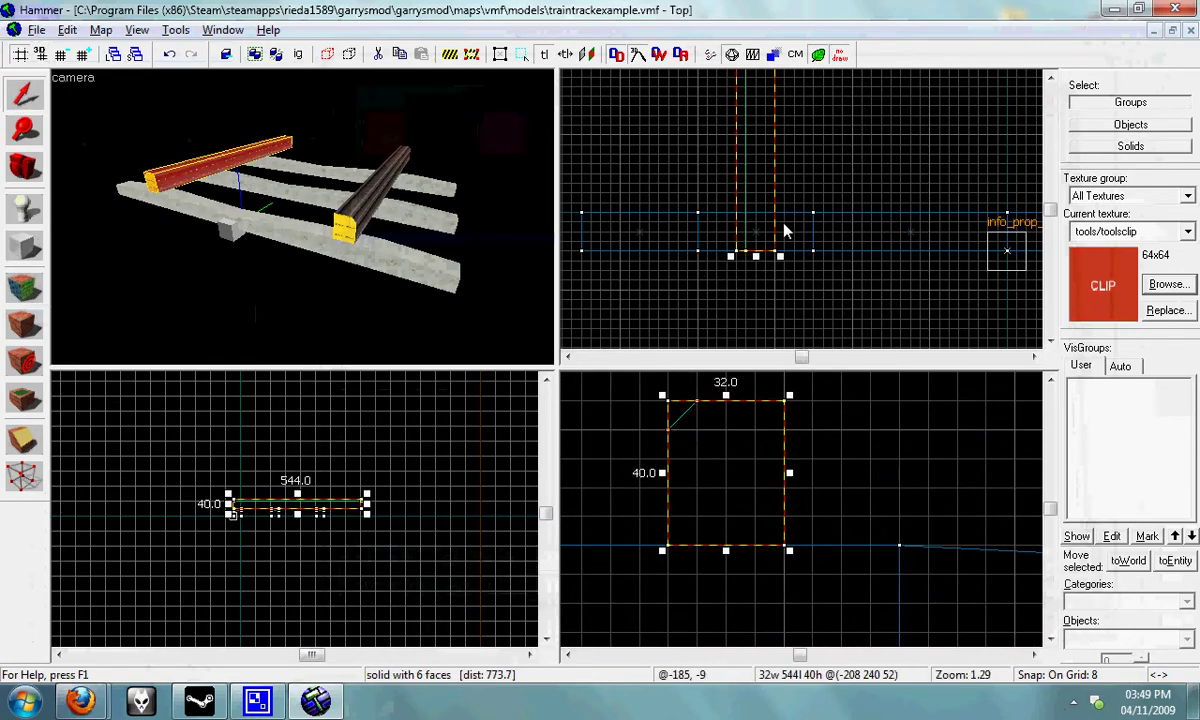
left_click_drag(782, 228, 905, 240)
Create a 704 × 544 × 32 clip block enclosing all the sleepers beneath the rails.
left_click(24, 245)
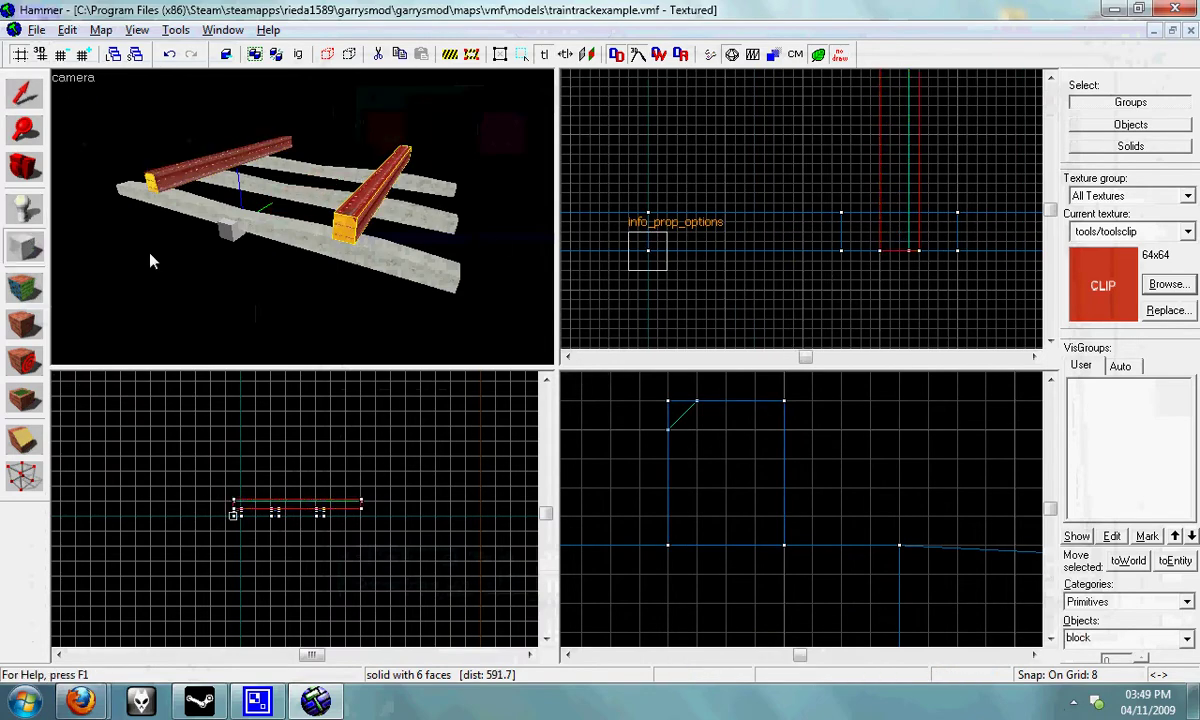
scroll(730, 524, "down", 4)
scroll(745, 555, "up", 5)
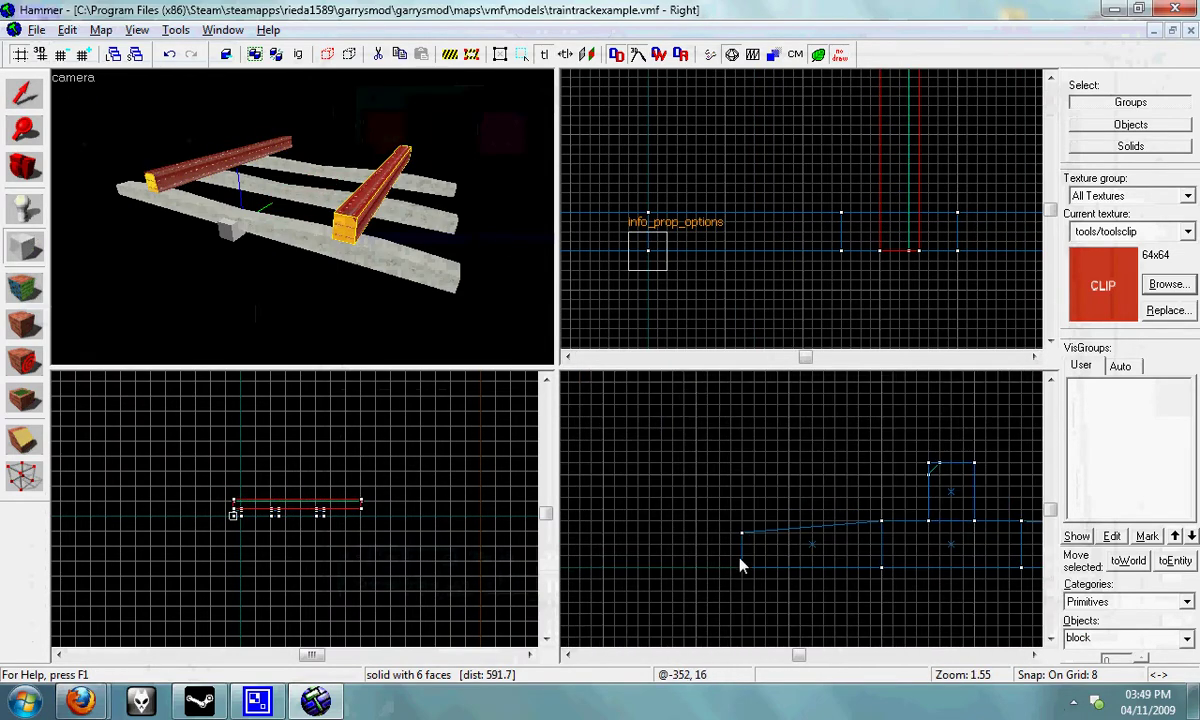
left_click_drag(760, 568, 921, 530)
scroll(829, 291, "down", 5)
scroll(743, 236, "up", 5)
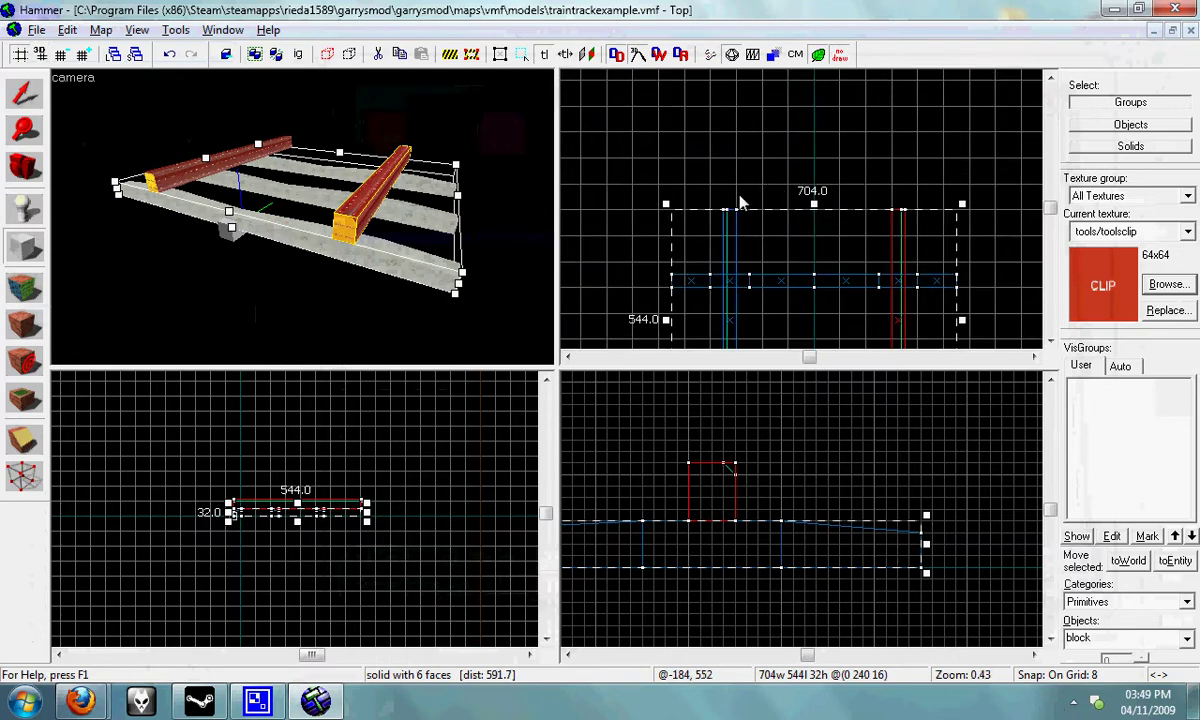
scroll(745, 236, "down", 5)
key("Return")
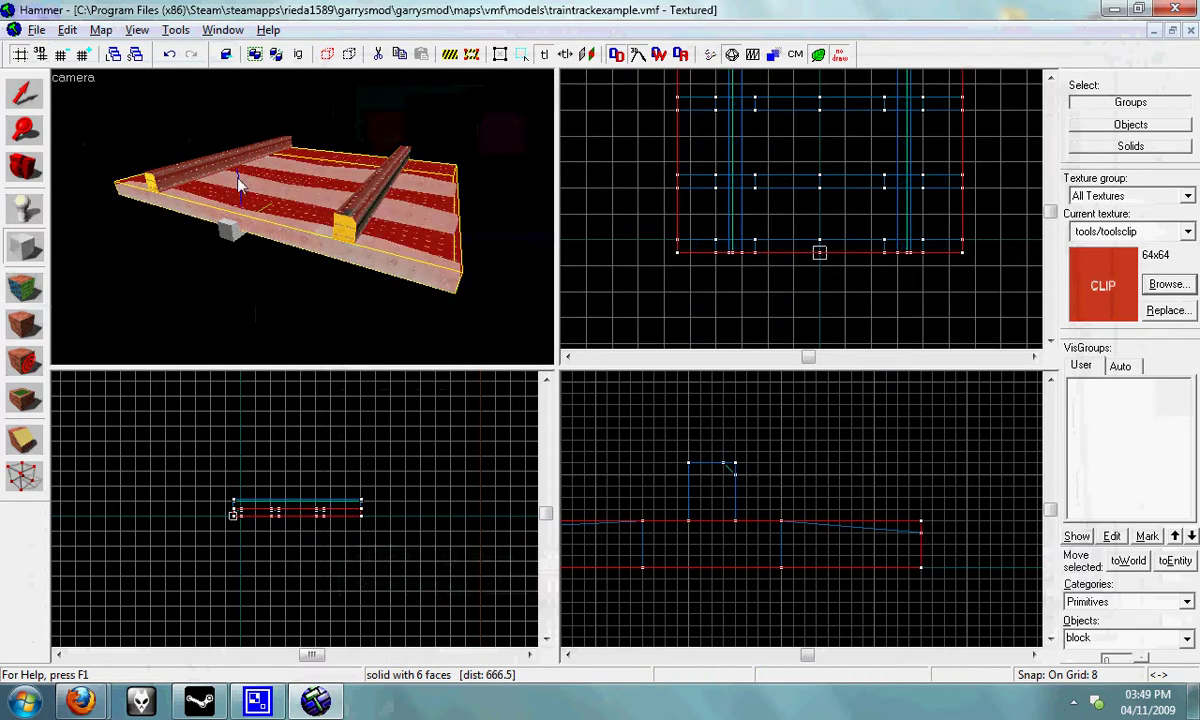
left_click(17, 168)
left_click_drag(303, 218, 303, 218)
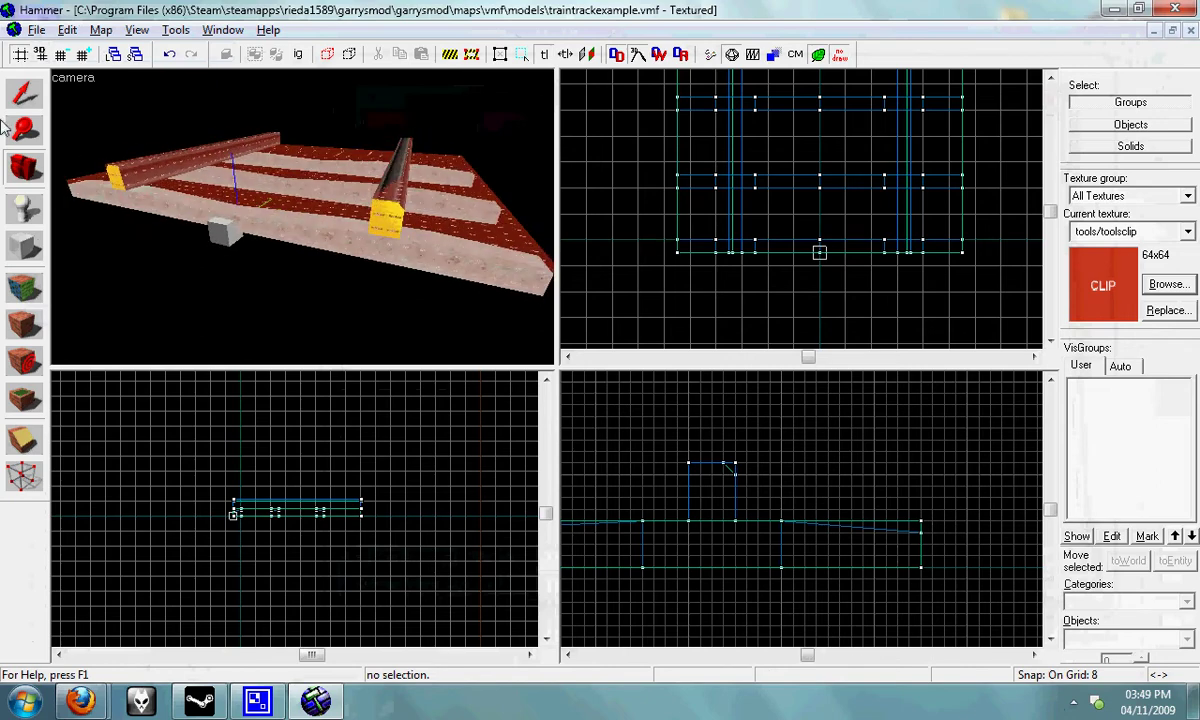
left_click(38, 95)
left_click(445, 261)
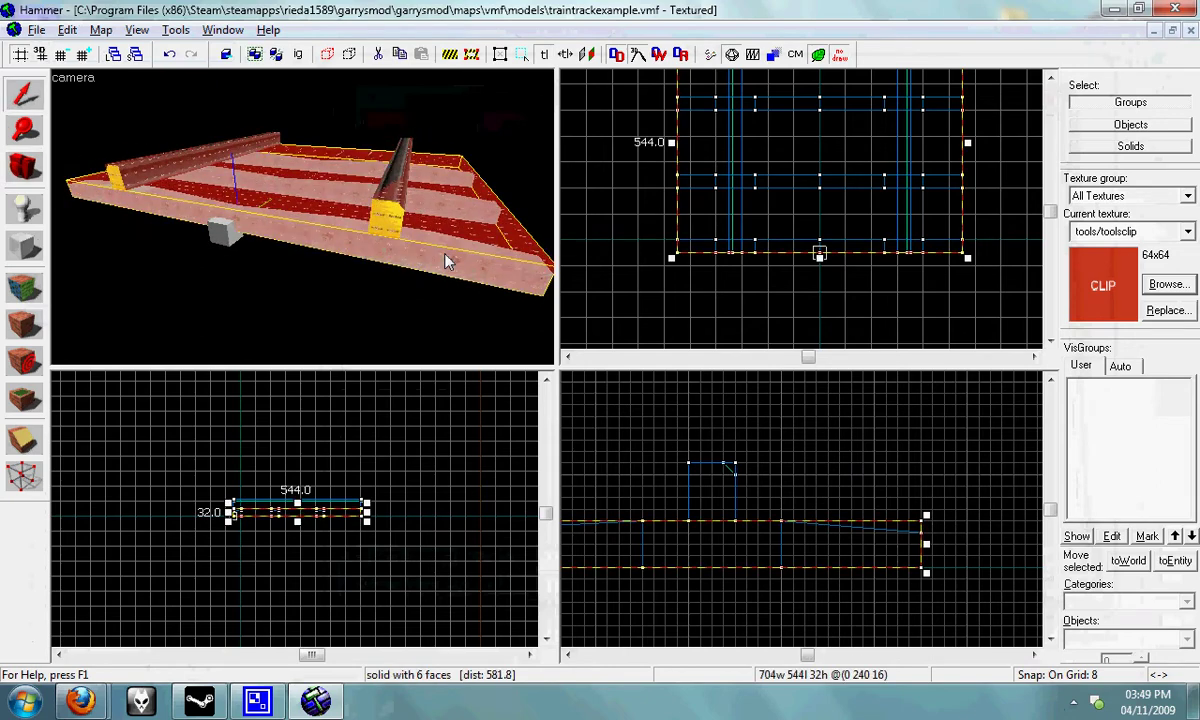
left_click(445, 261)
left_click(445, 261, "ctrl")
left_click(388, 246, "ctrl")
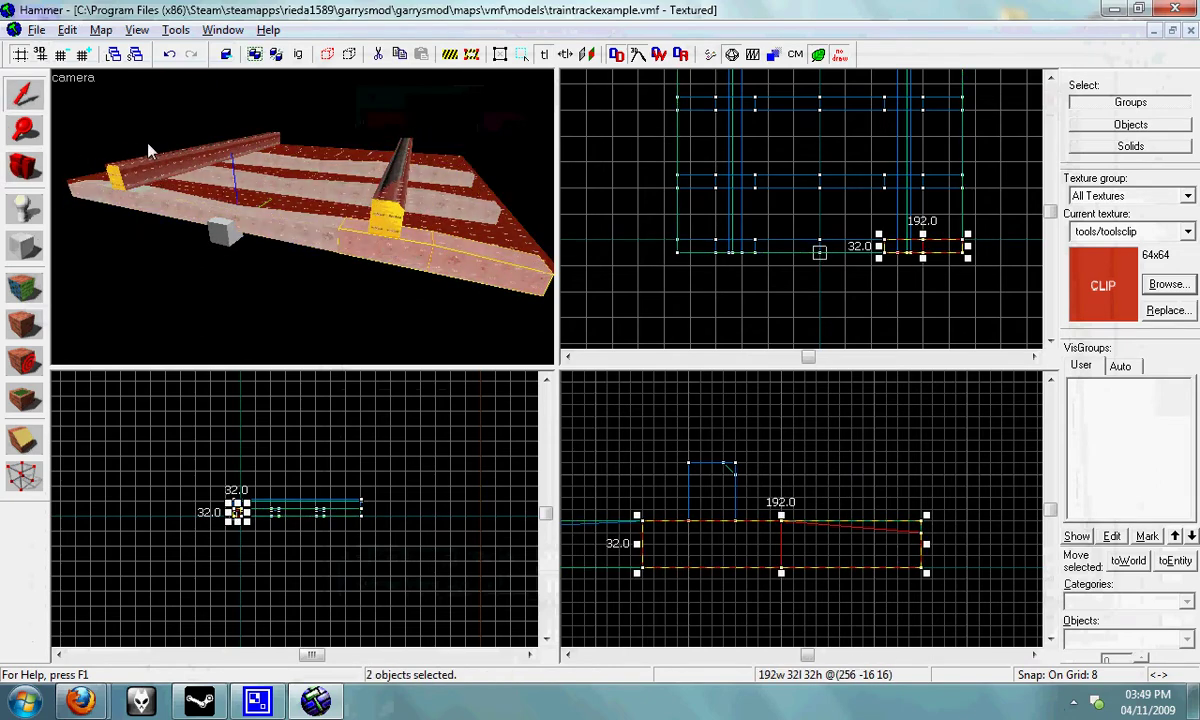
key("Escape")
Select everything except the clip brushes and the info_prop_options entity, and tie the selection to a func_detail.
left_click(67, 30)
left_click(80, 299)
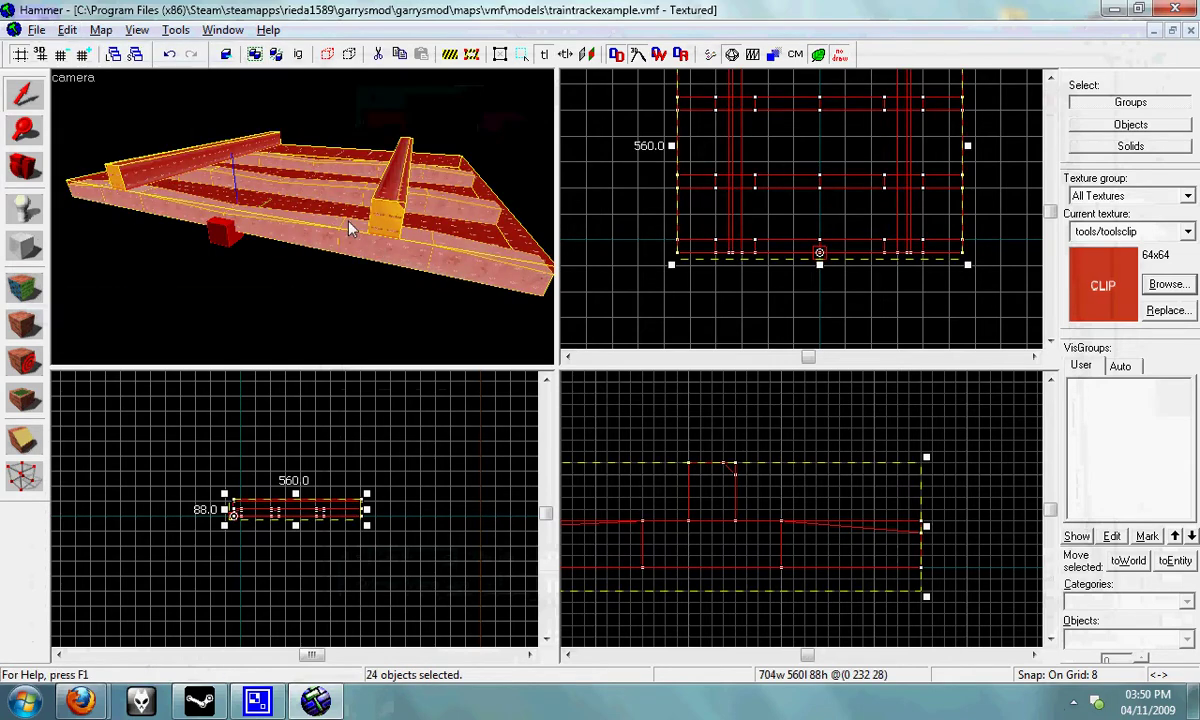
left_click(345, 223, "ctrl")
left_click(404, 196, "ctrl")
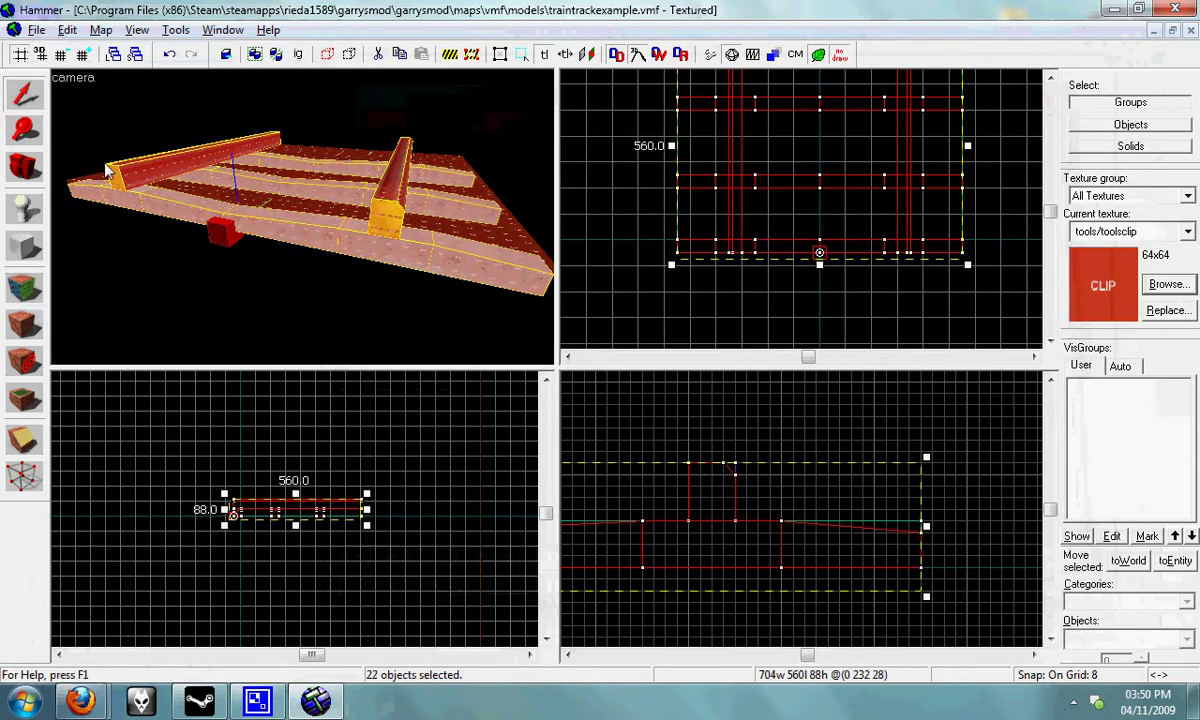
left_click(222, 236, "ctrl")
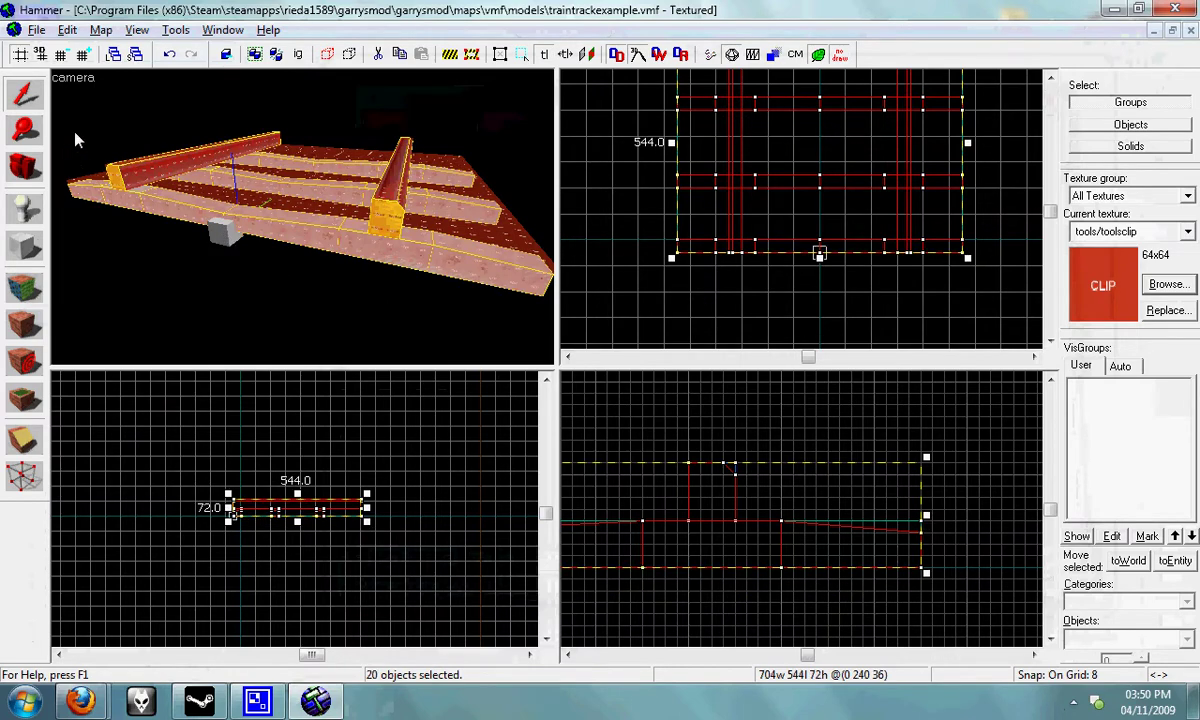
key("ctrl+t")
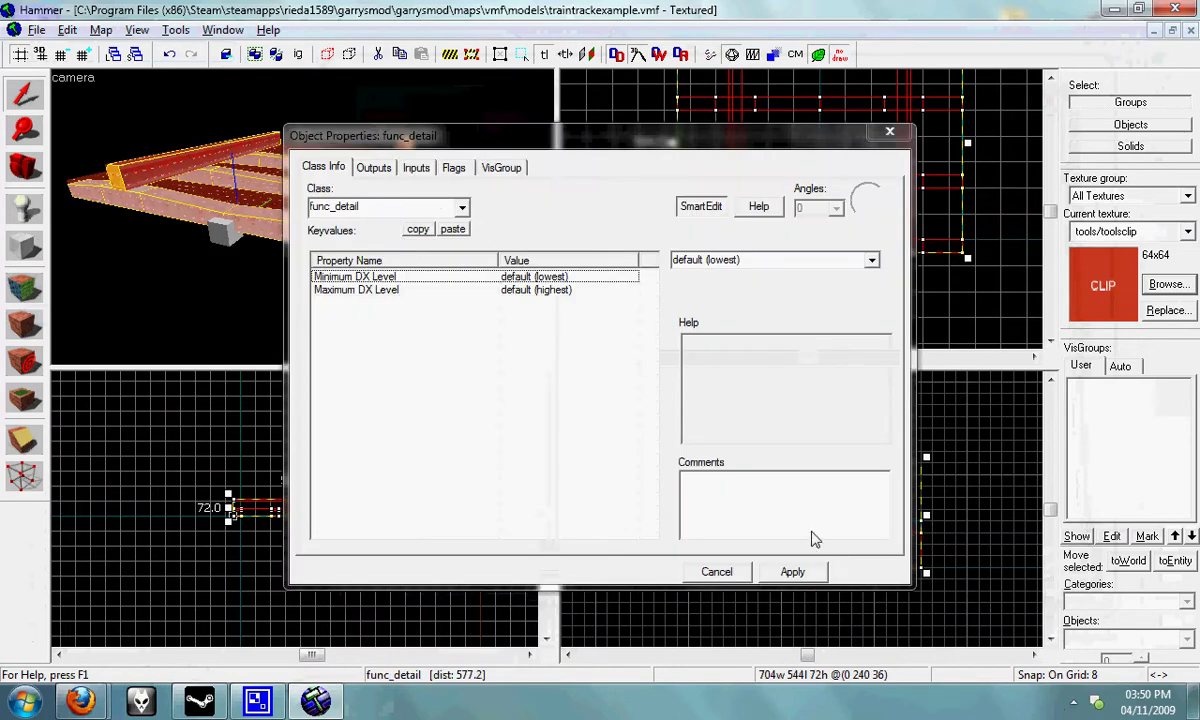
left_click(792, 572)
key("Escape")
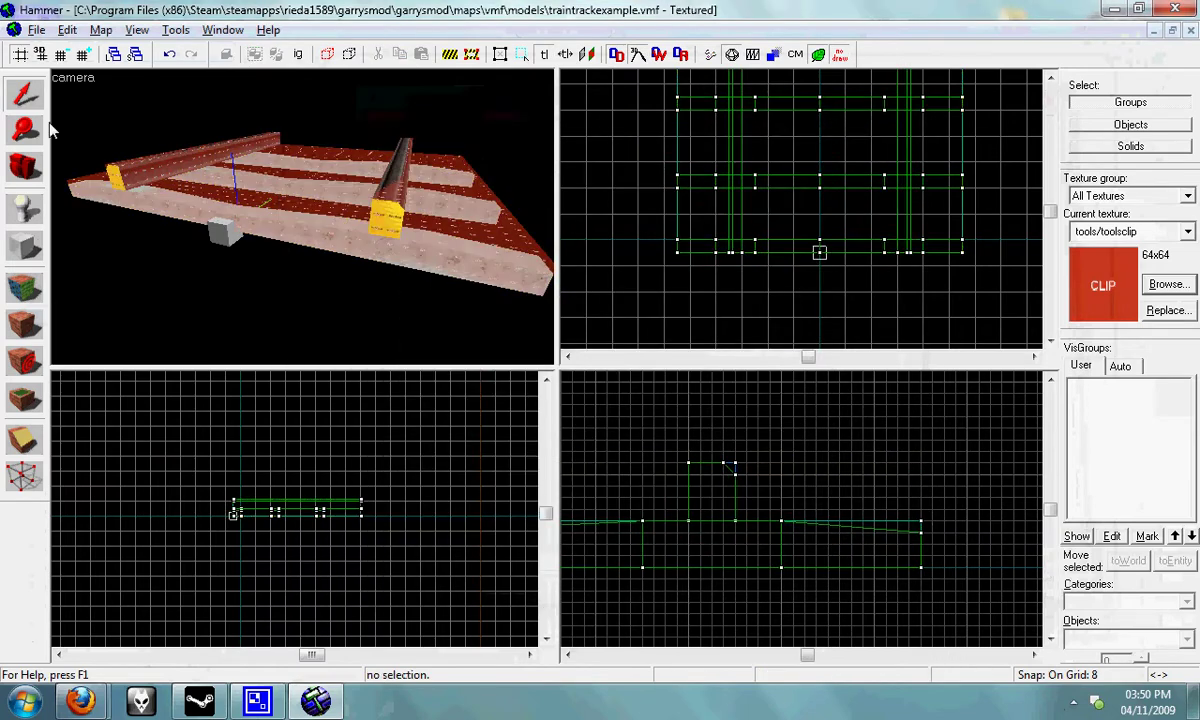
Check that the sleepers' clip block and the func_detail track select separately, and clear the selection.
left_click(383, 234)
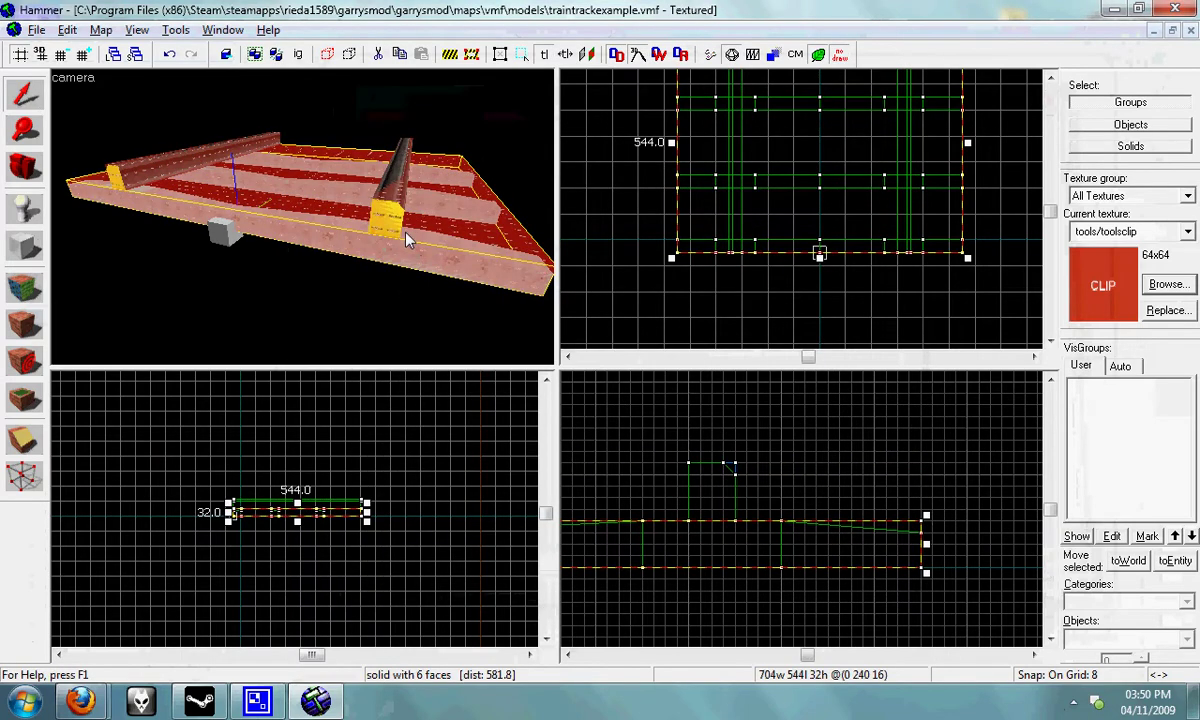
left_click(404, 233)
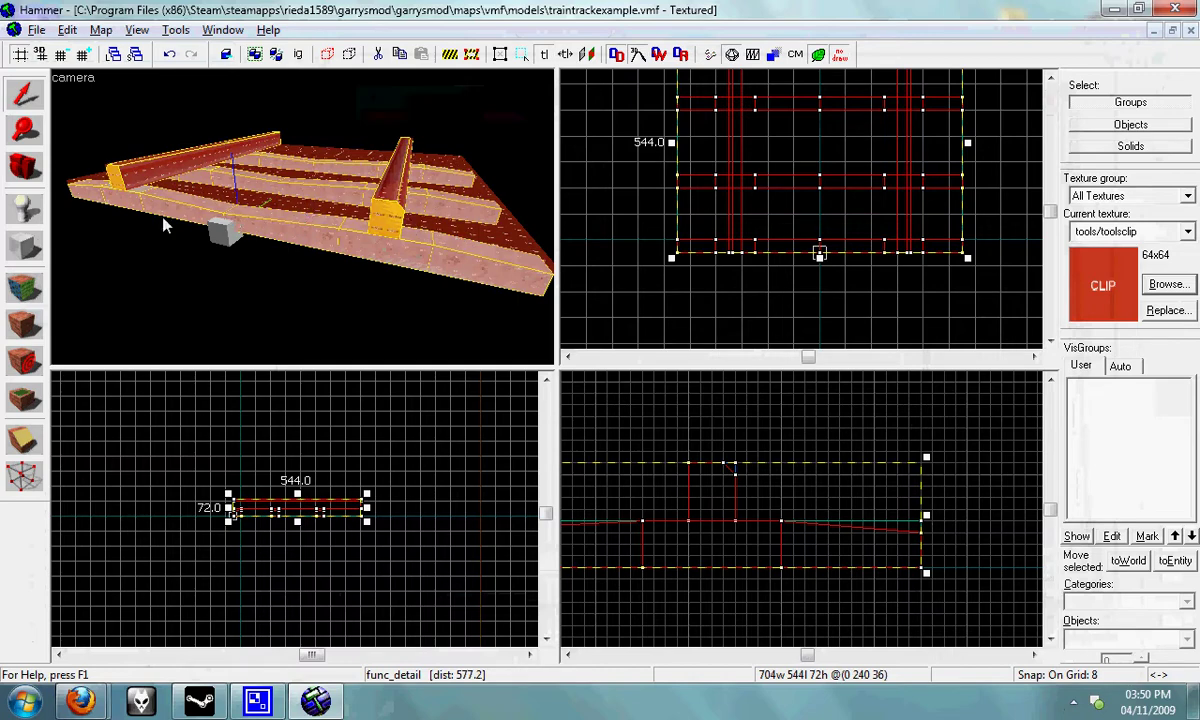
left_click(34, 166)
key("Escape")
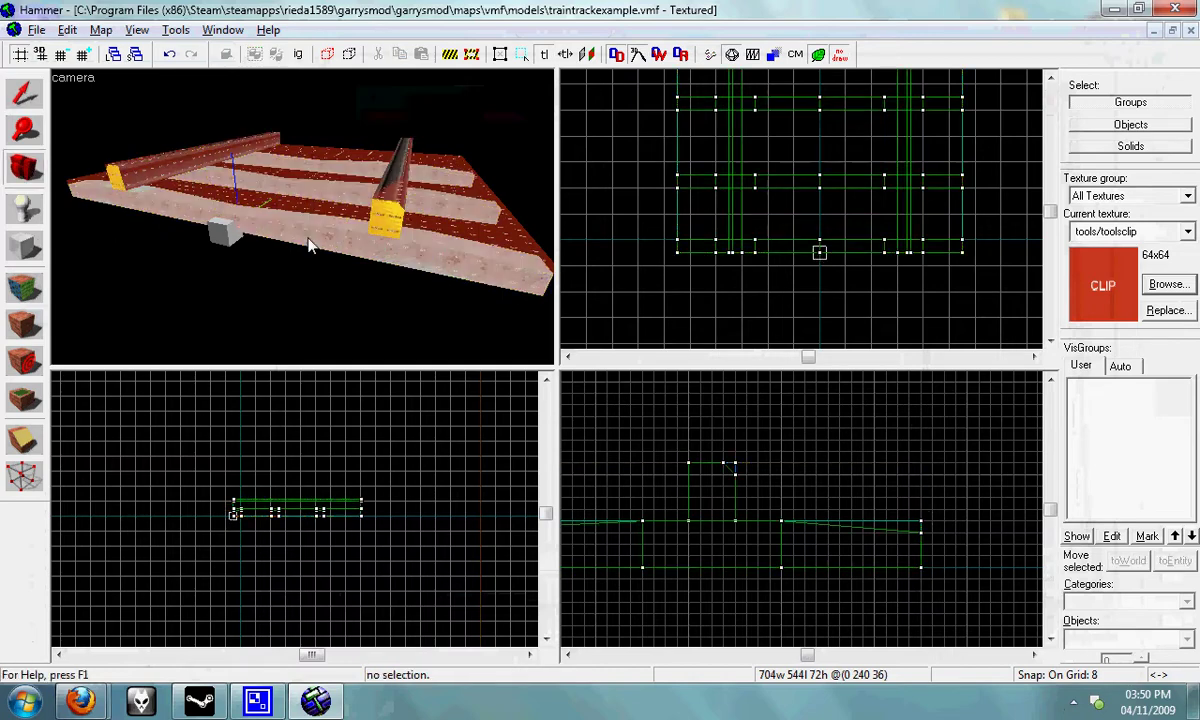
scroll(304, 219, "down", 1)
Compile the map to rebuild the tracks prop with its new clip brushes.
left_click(36, 30)
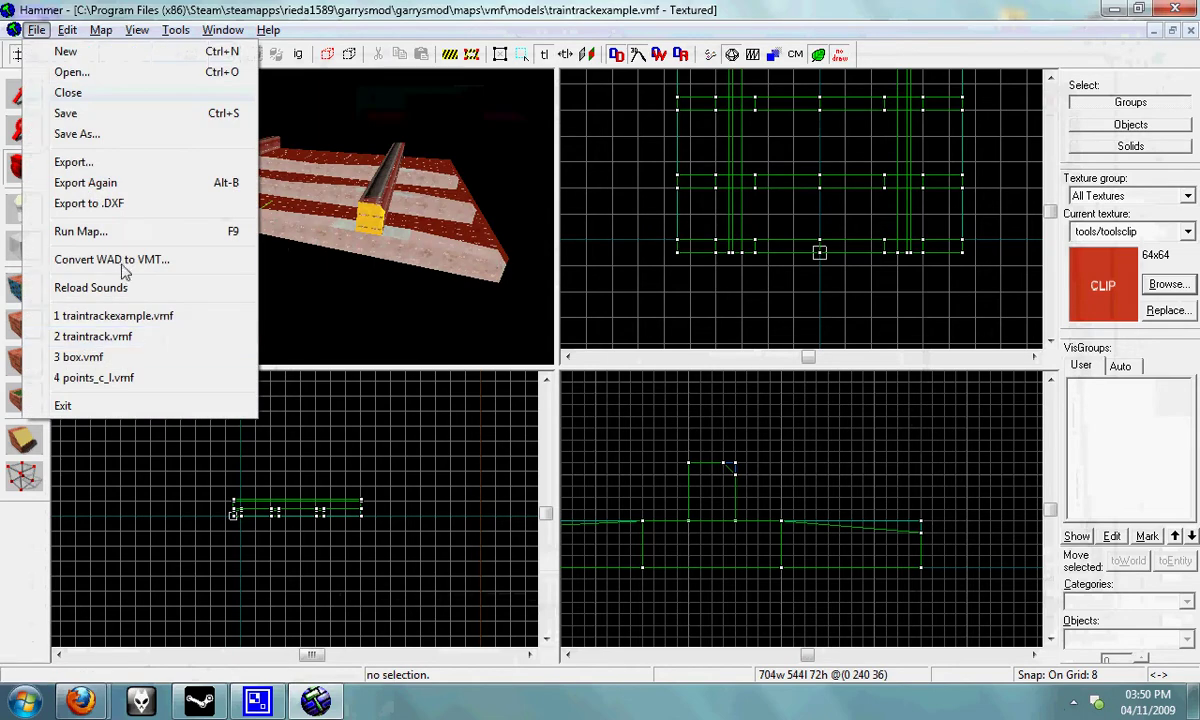
left_click(100, 232)
left_click(740, 476)
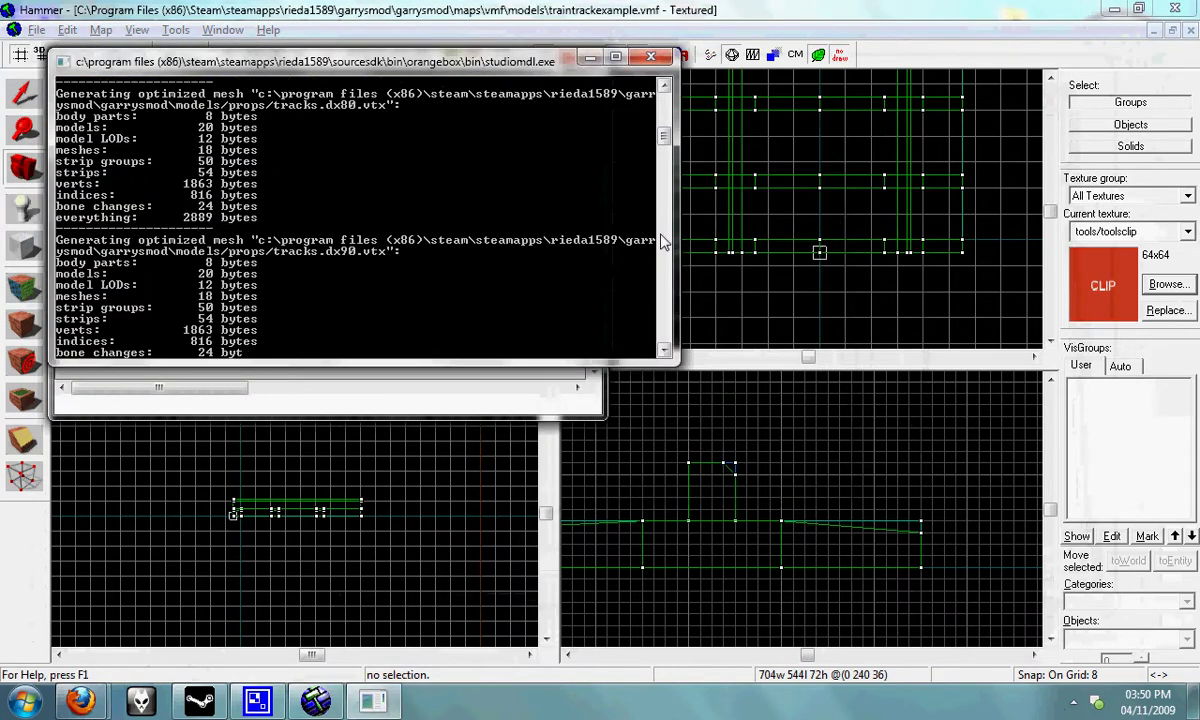
left_click(584, 58)
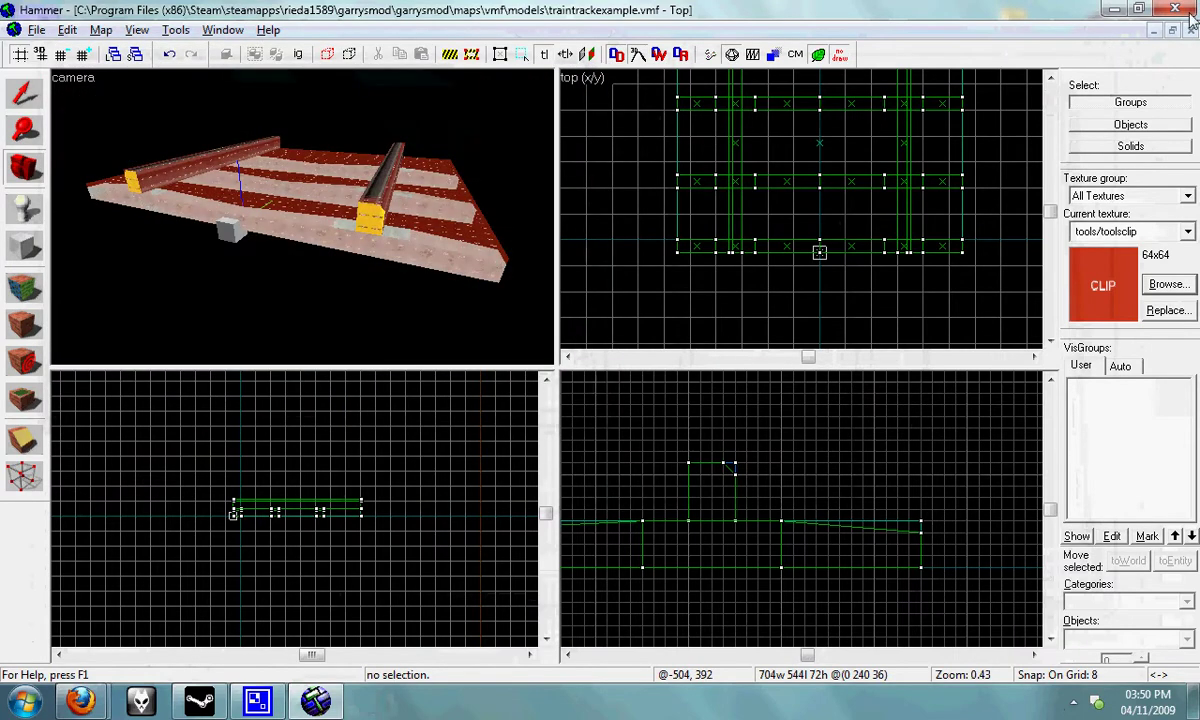
Close Hammer and the Source SDK launcher, reopen the launcher, and start the Hammer Editor again.
left_click(1190, 10)
left_click(199, 700)
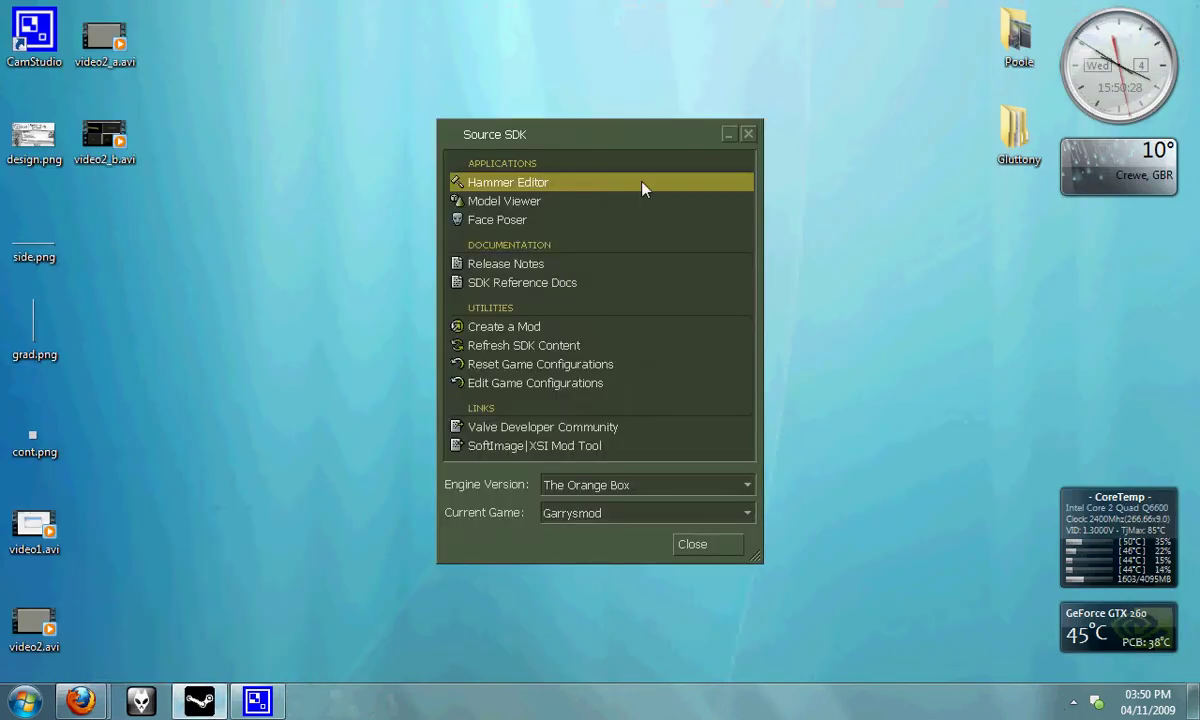
left_click(747, 133)
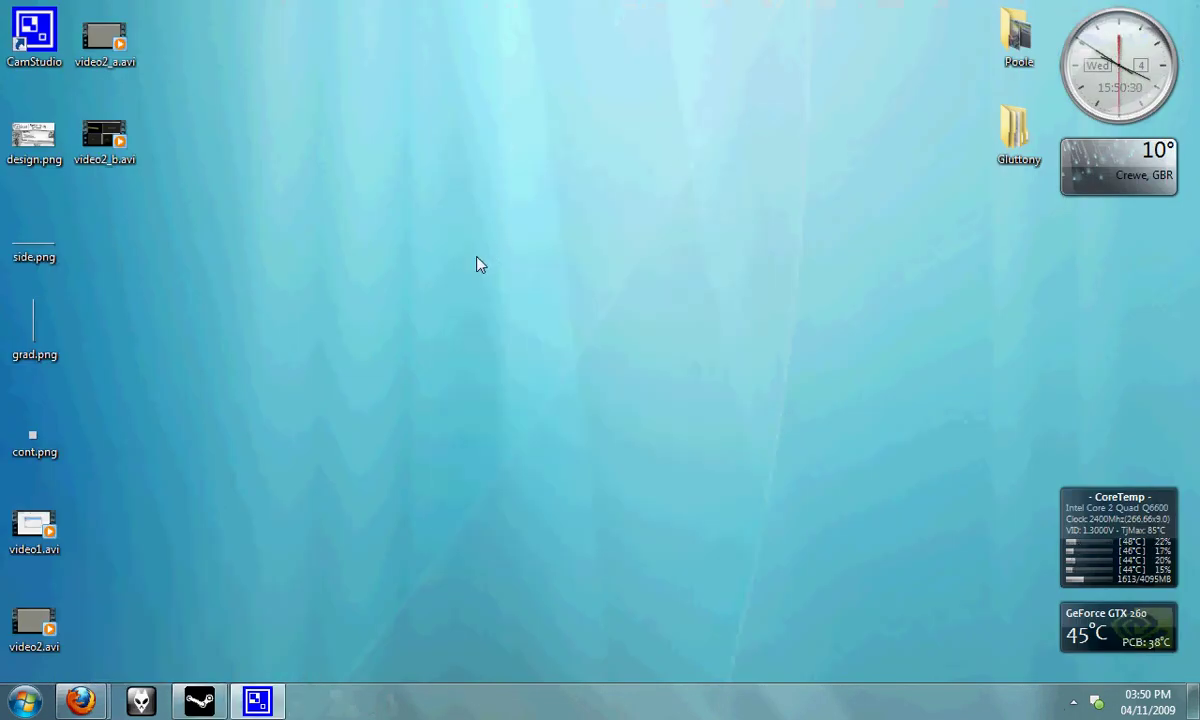
left_click(199, 700)
double_click(556, 184)
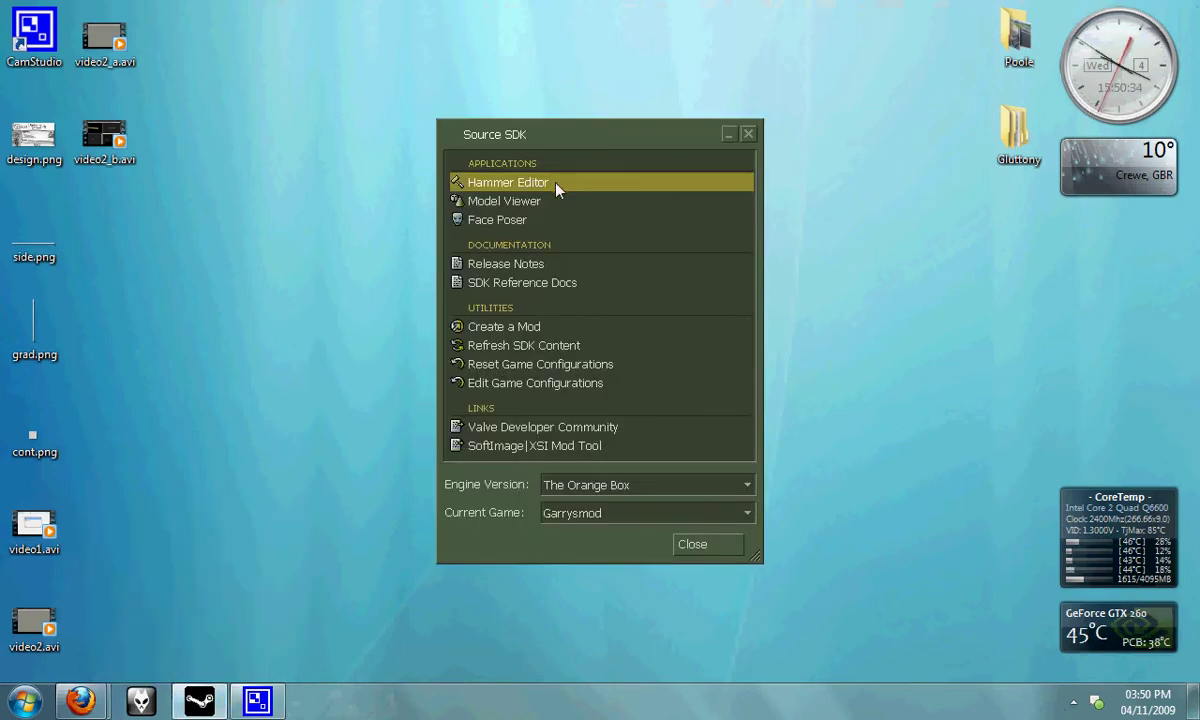
left_click(728, 134)
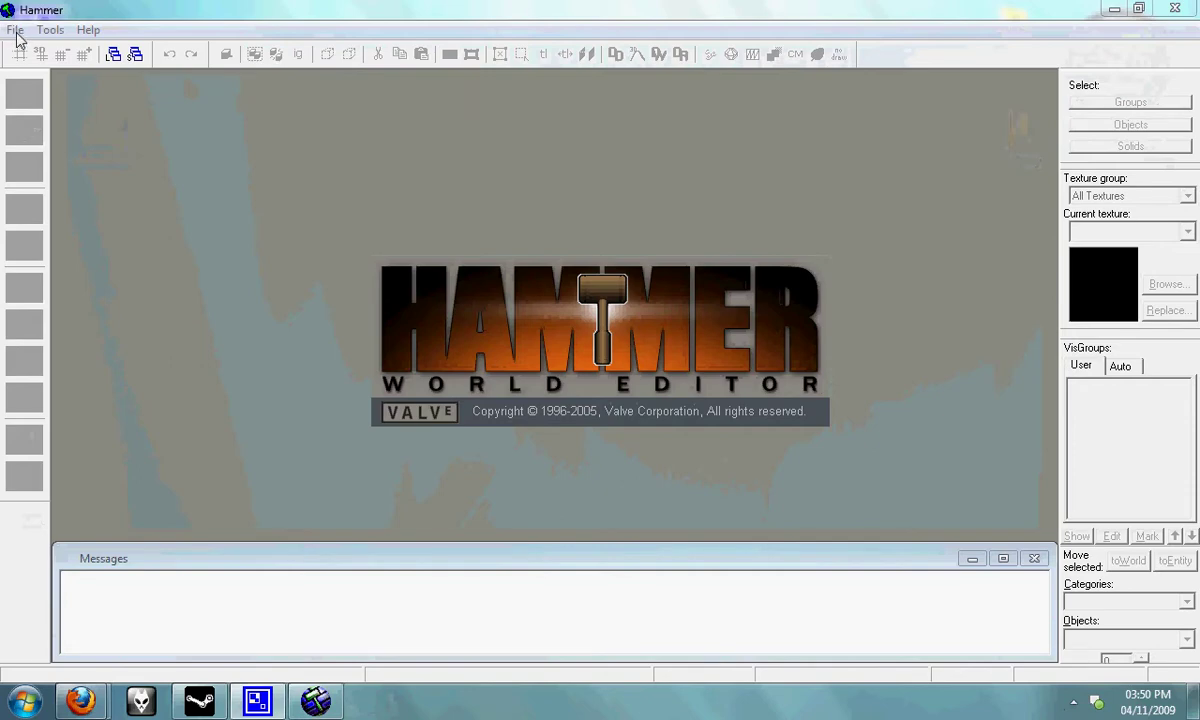
Create a new map and place a prop_static entity at the origin in the top view.
left_click(15, 30)
left_click(27, 47)
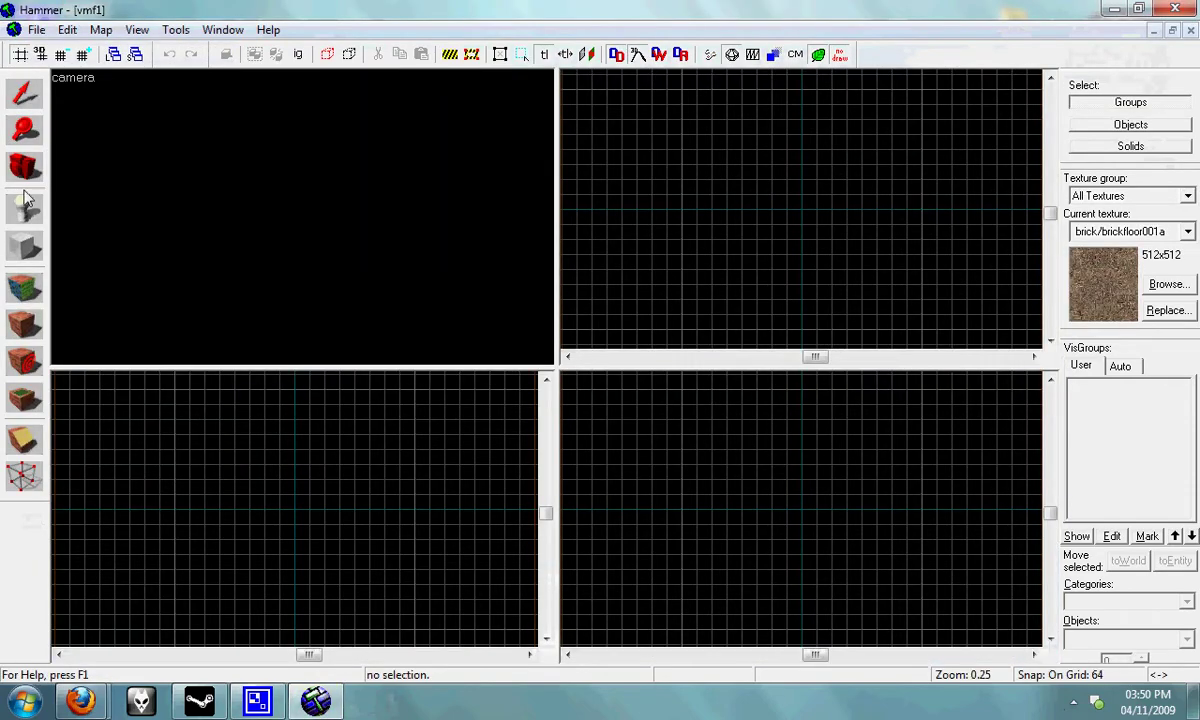
left_click(25, 206)
left_click(1128, 637)
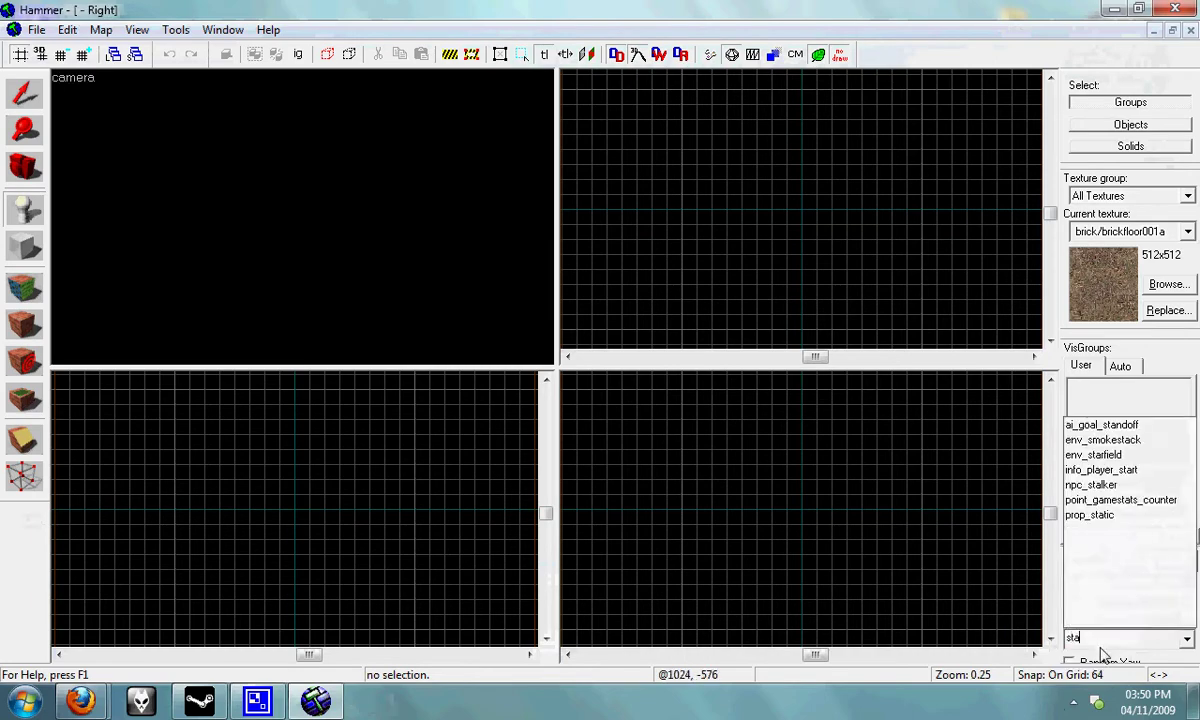
scroll(1072, 480, "down", 3)
left_click(1072, 437)
left_click(804, 212)
key("Return")
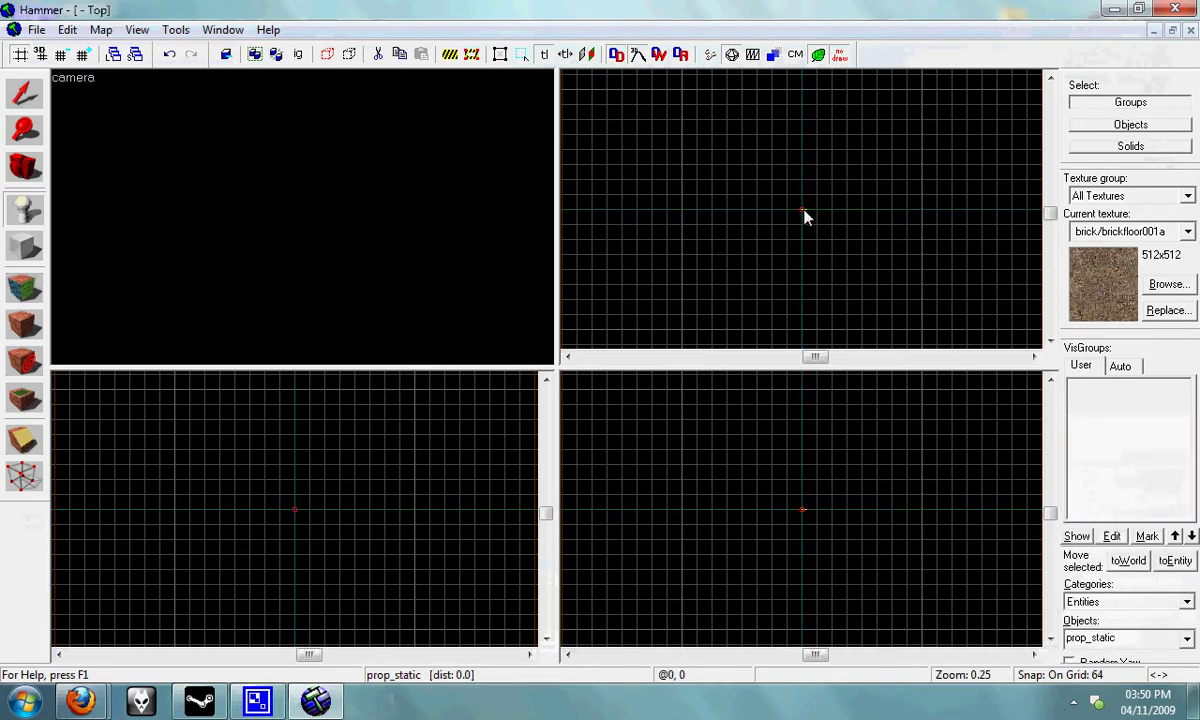
Browse the prop_static's world models to props\tracks.mdl and inspect its collision model in the preview.
key("alt+Return")
left_click(341, 315)
left_click(692, 288)
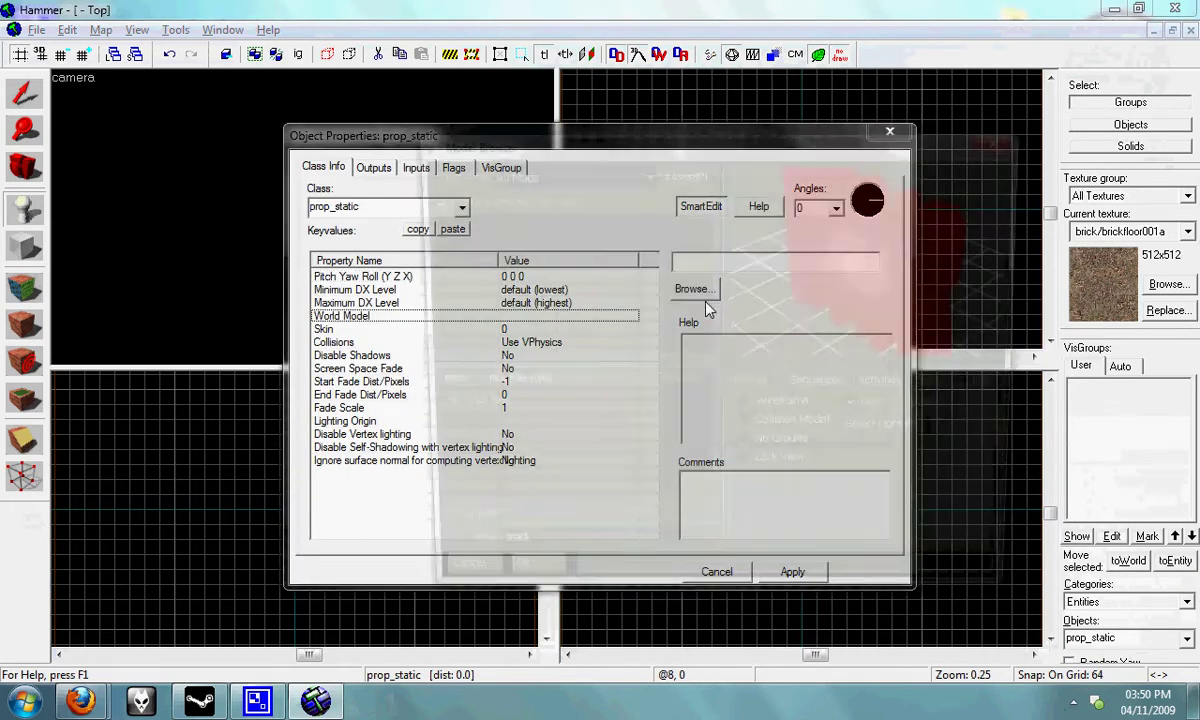
left_click(533, 506)
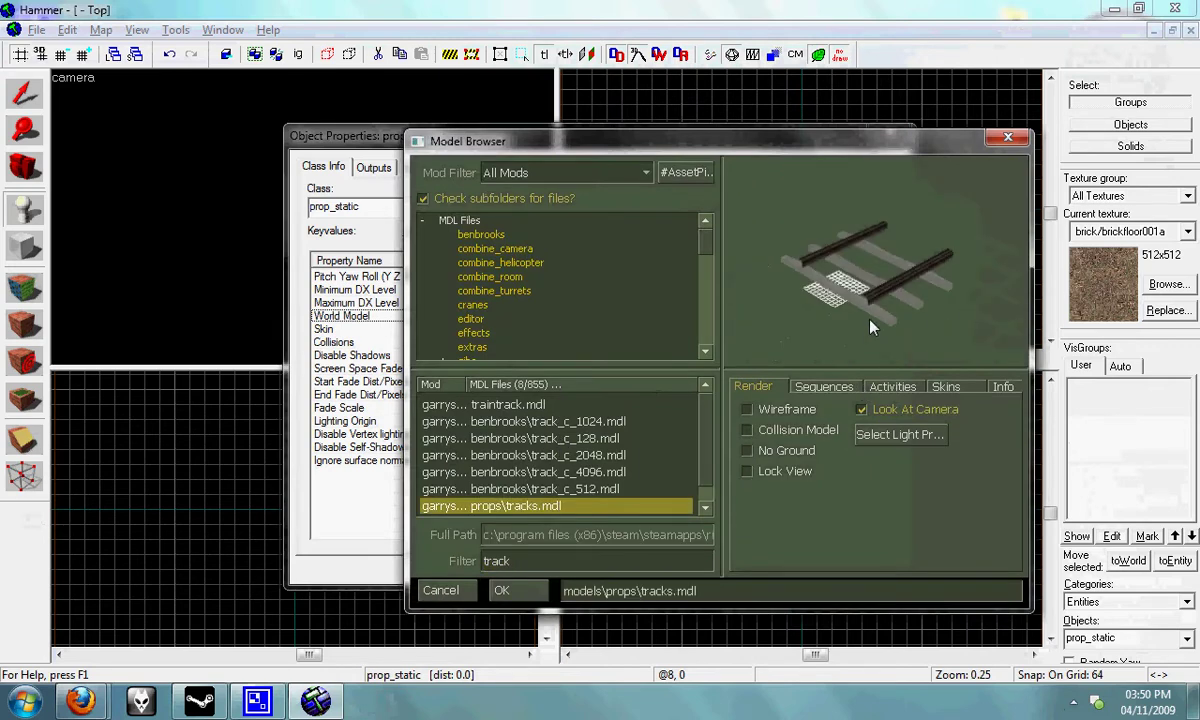
left_click_drag(877, 268, 790, 290)
left_click(747, 430)
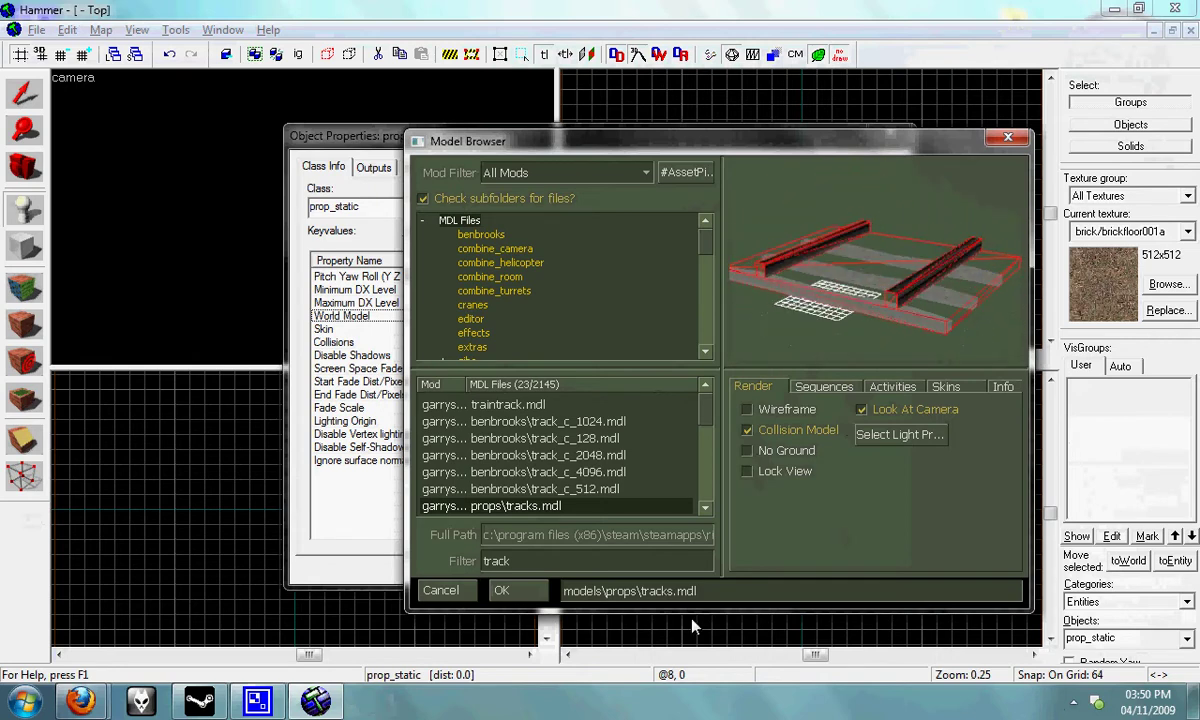